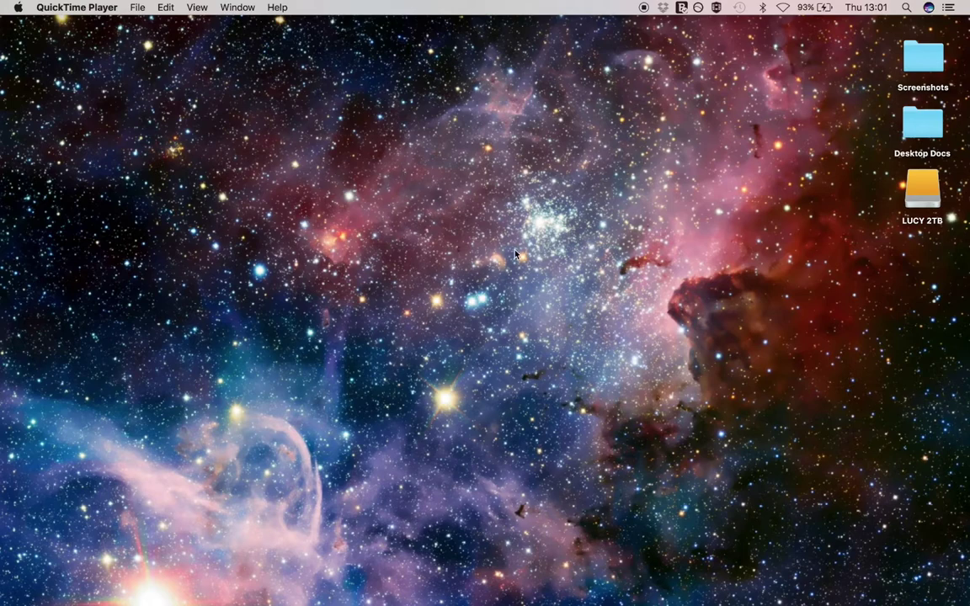
Step: Switch to Final Cut Pro and scrub the Body & Soul timeline through the opening festival clips
key("ctrl+Right")
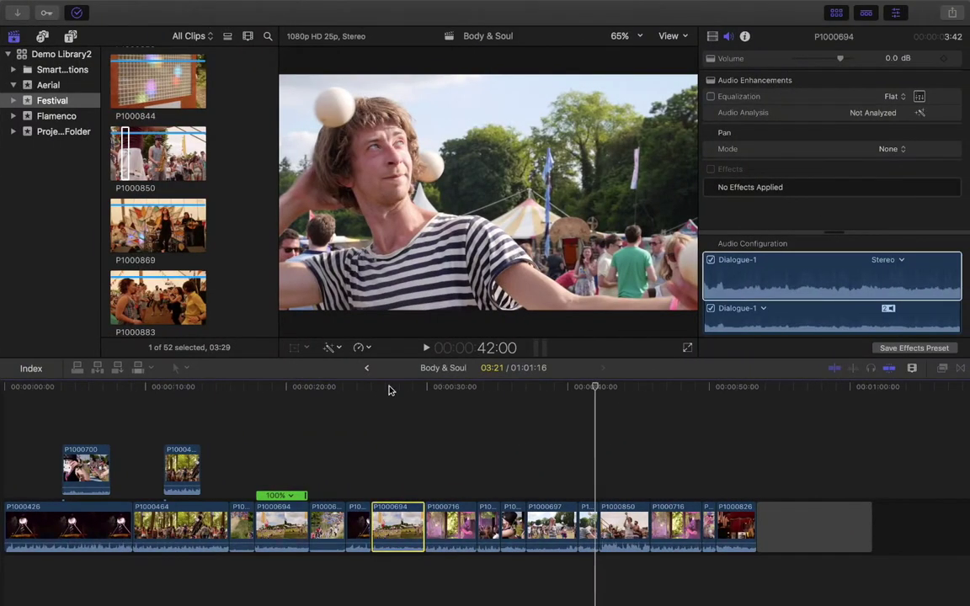
scroll(287, 473, "left", 3)
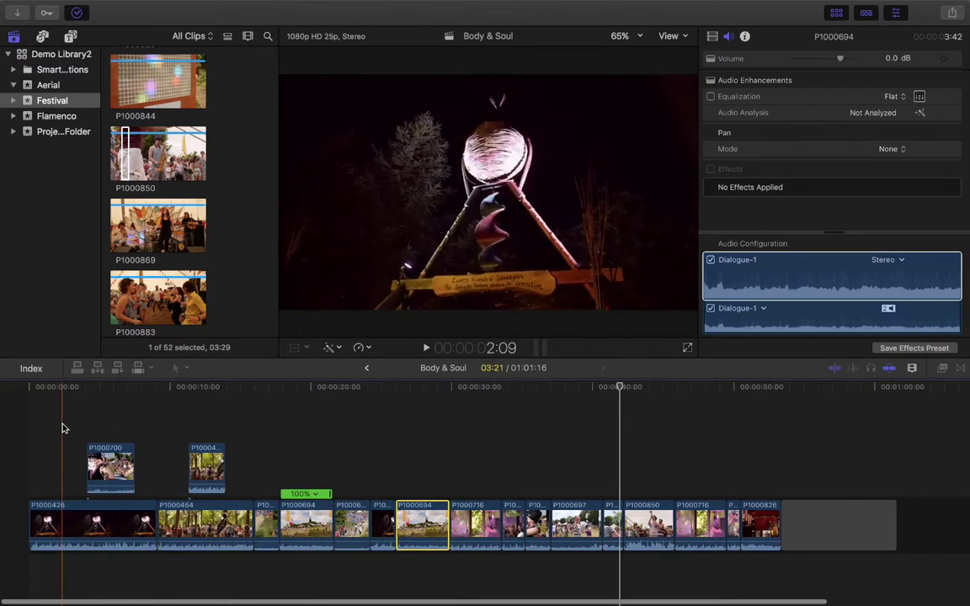
left_click(66, 387)
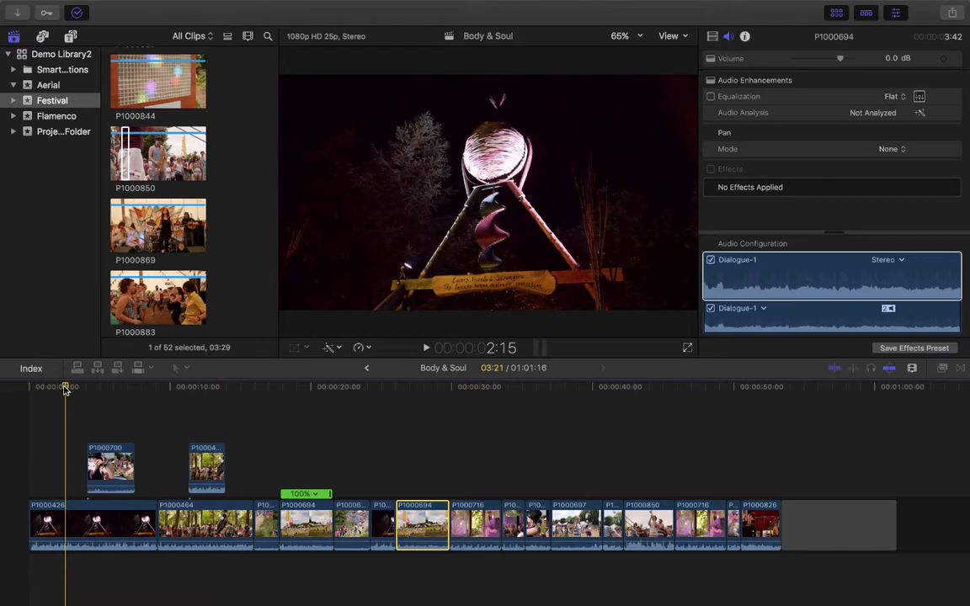
left_click(238, 406)
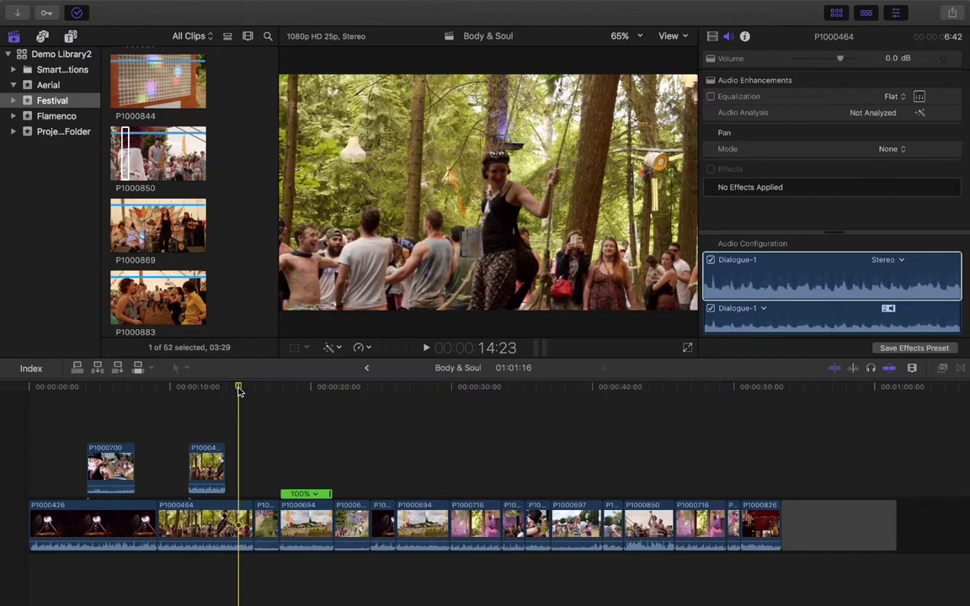
left_click_drag(240, 390, 425, 389)
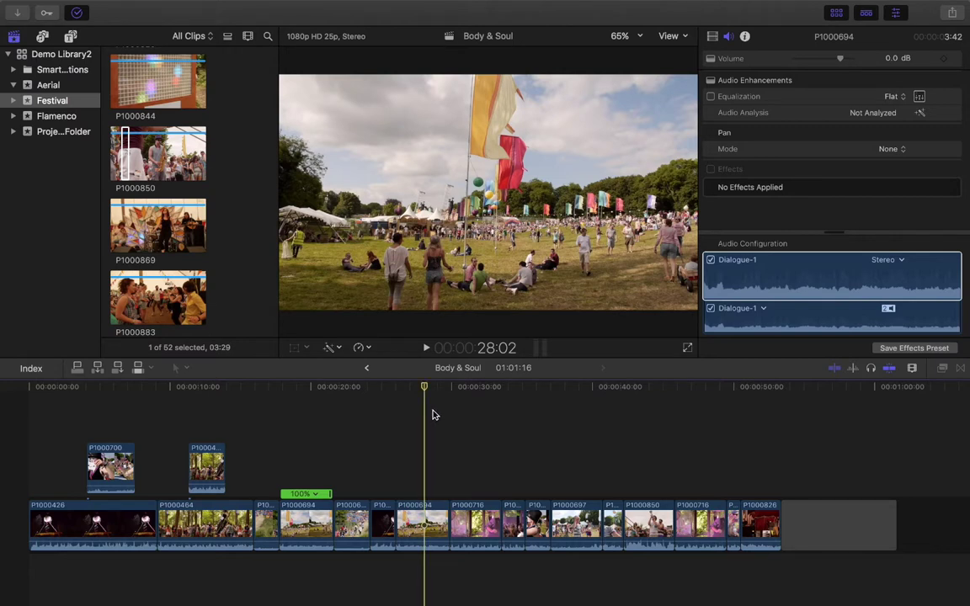
key("super+equal")
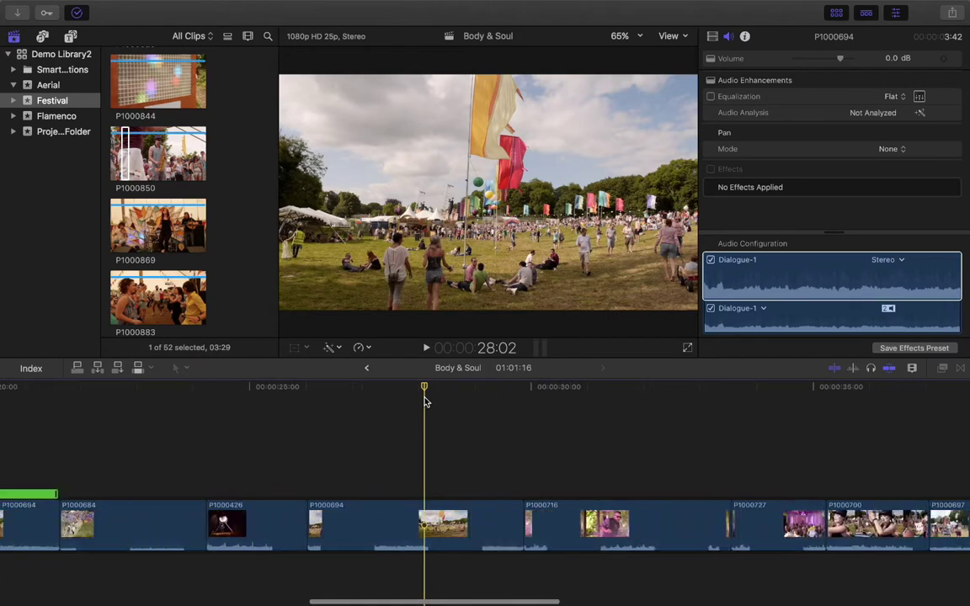
scroll(424, 401, "right", 5)
key("super+minus")
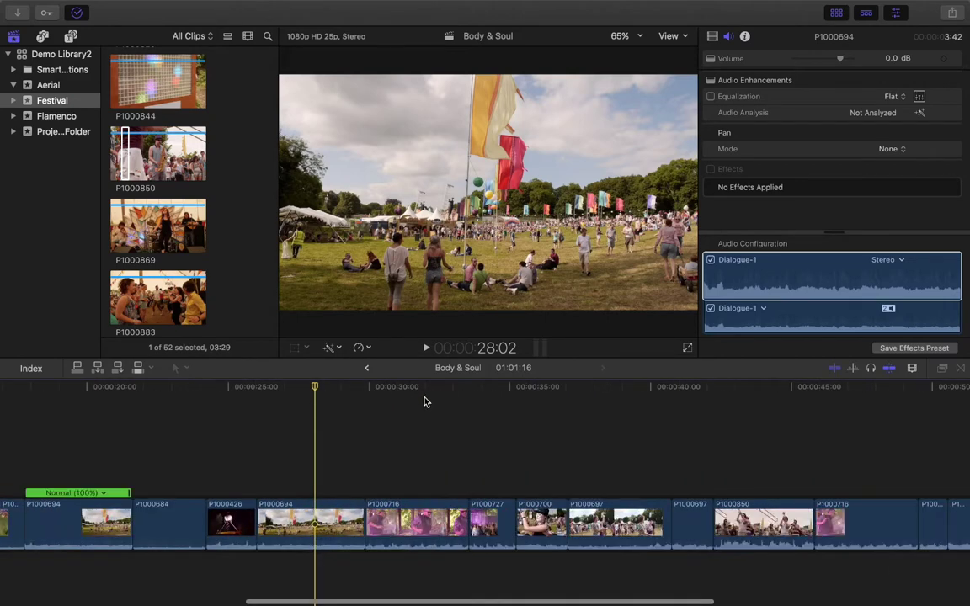
left_click(310, 389)
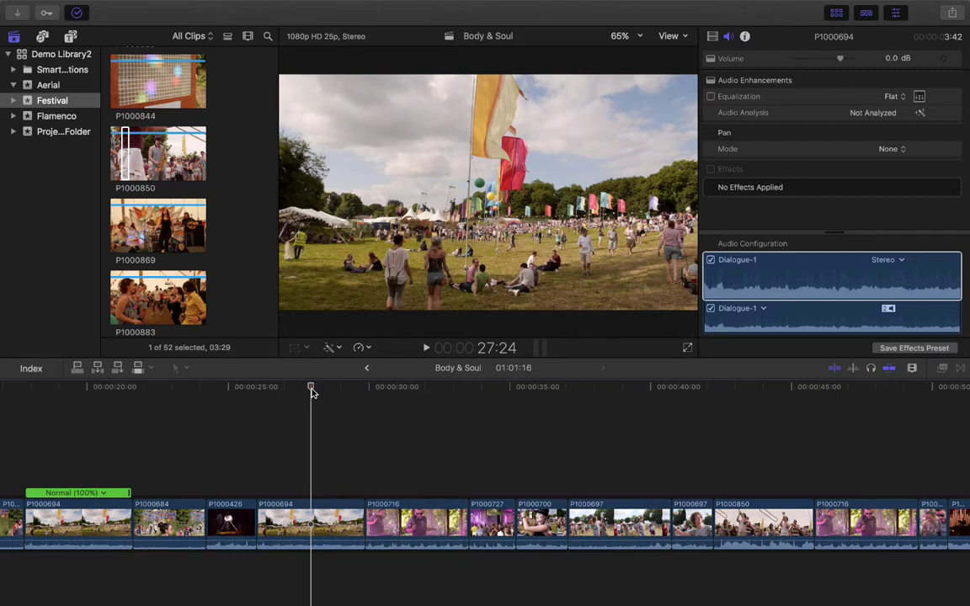
key("space")
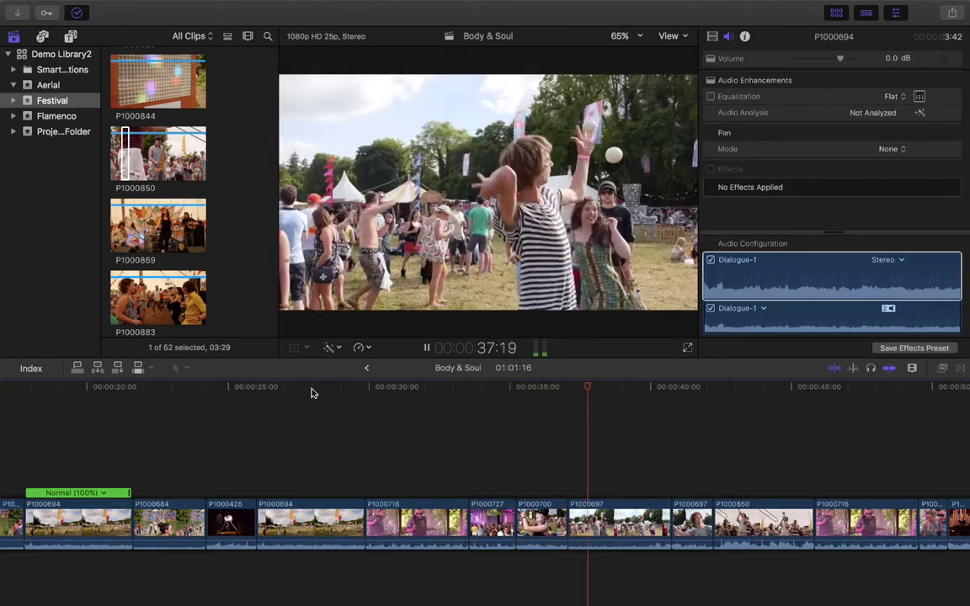
key("space")
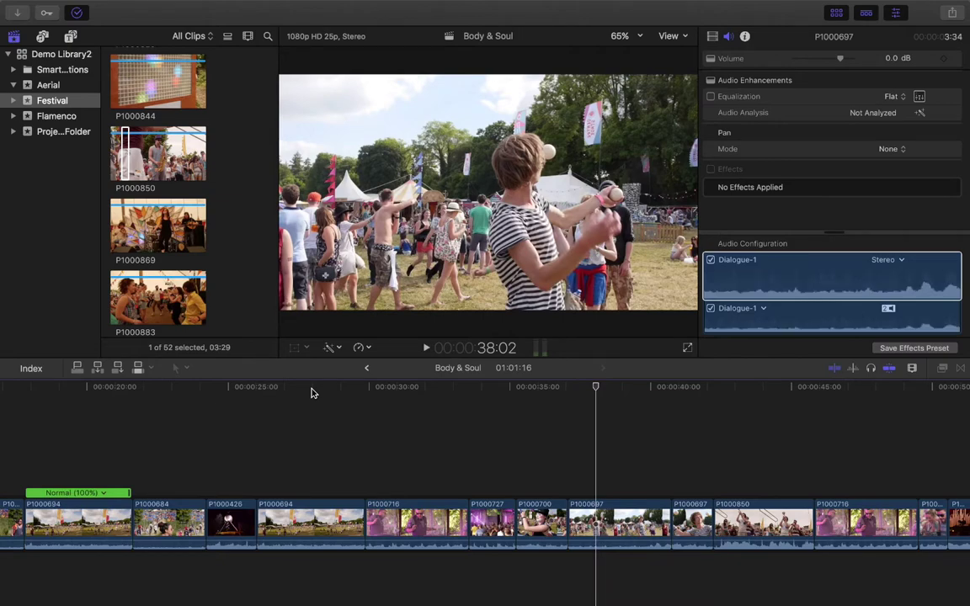
key("super+minus")
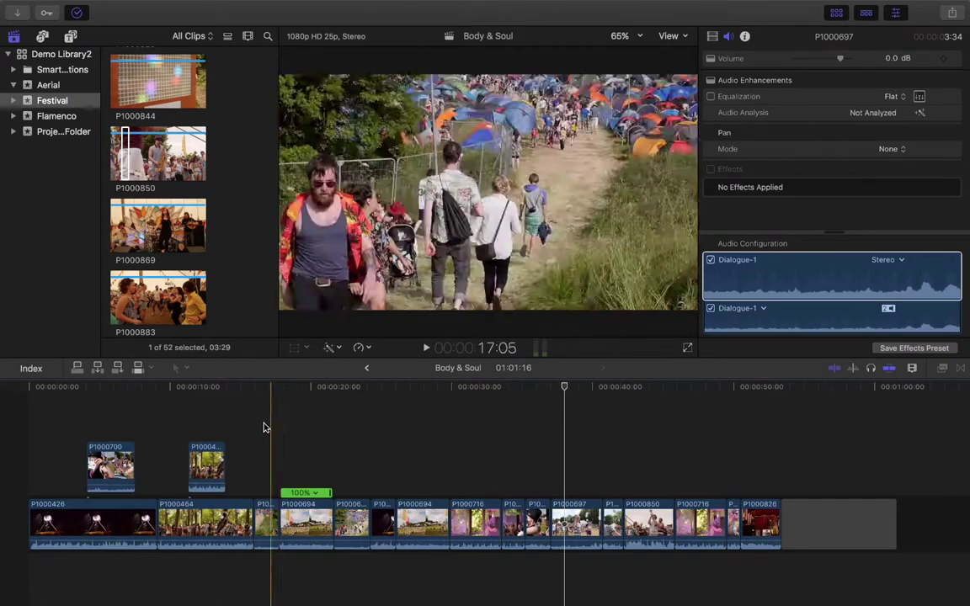
left_click(425, 430)
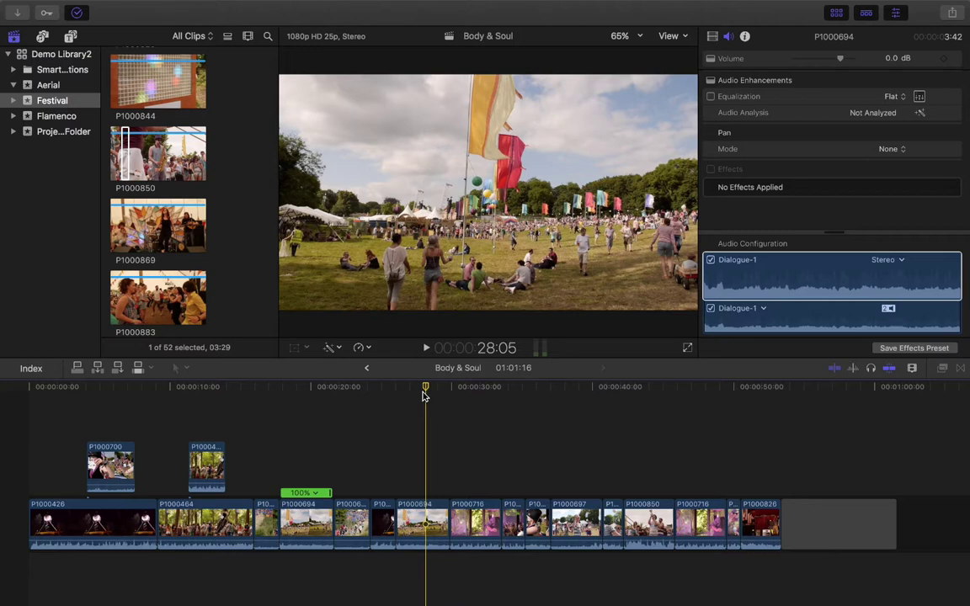
key("super+equal")
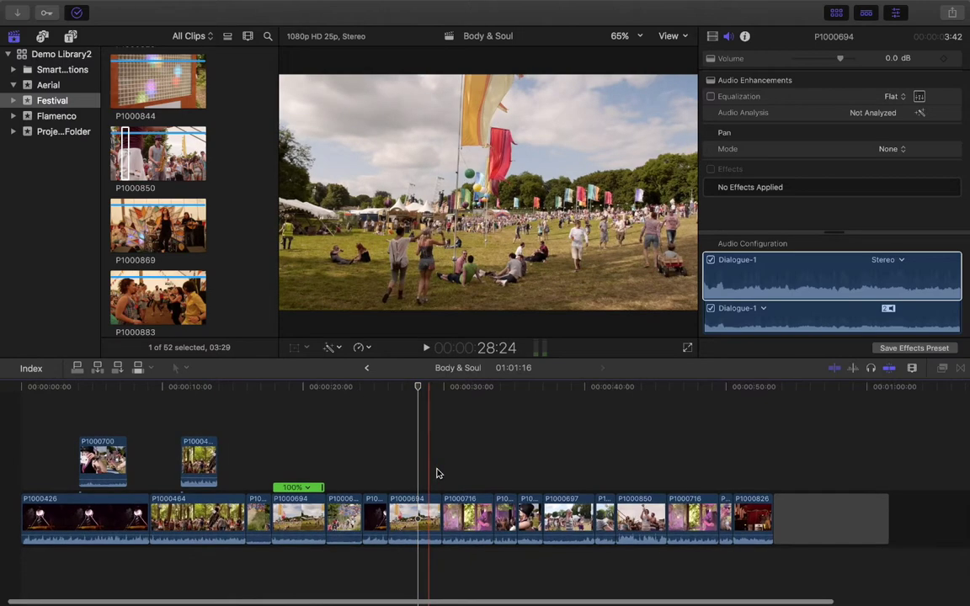
key("super+equal")
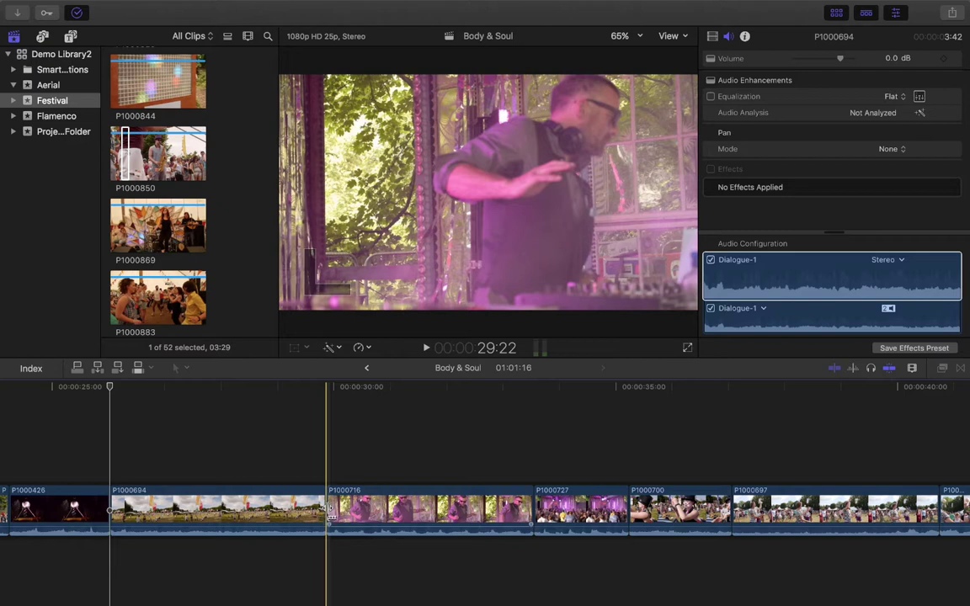
Step: Open the Precision Editor on the P1000694/P1000716 edit point, undo once, and reopen it
double_click(329, 509)
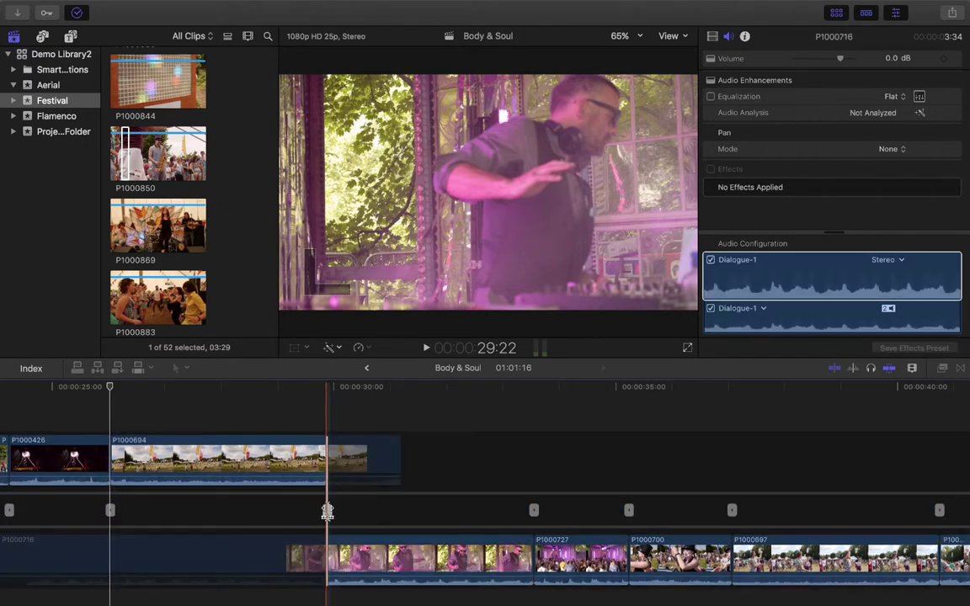
scroll(328, 512, "down", 1)
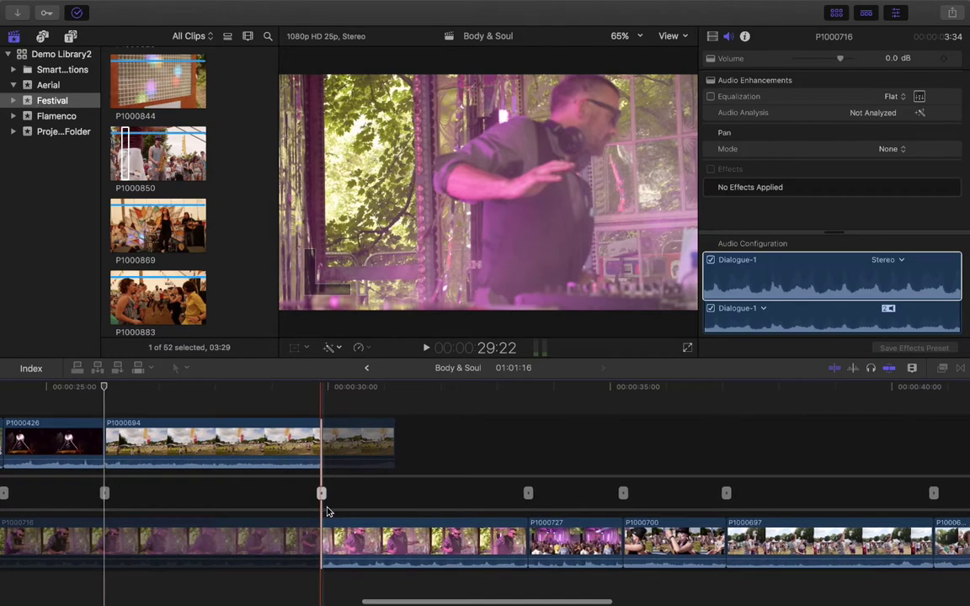
scroll(580, 448, "up", 1)
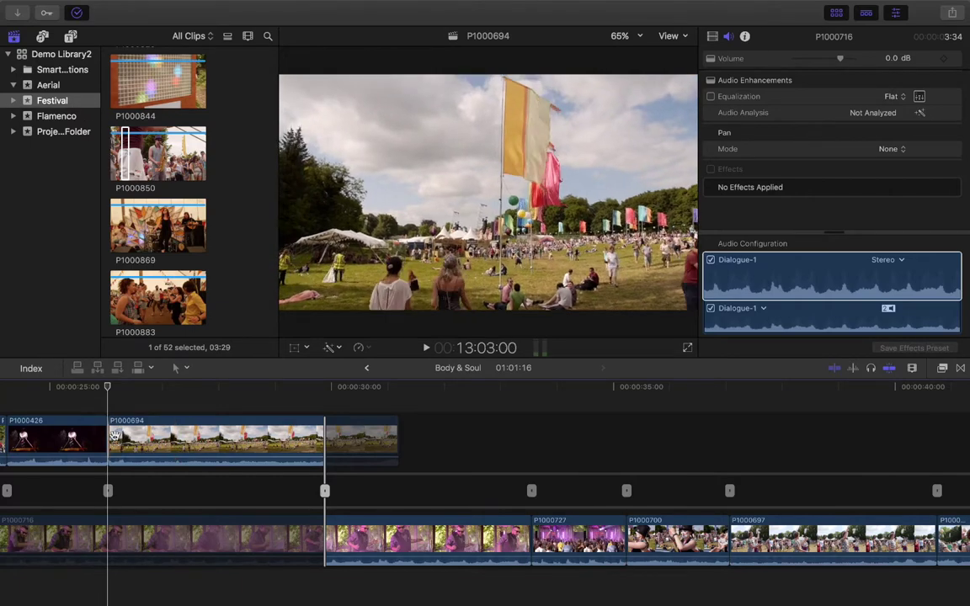
key("super+z")
key("super+z")
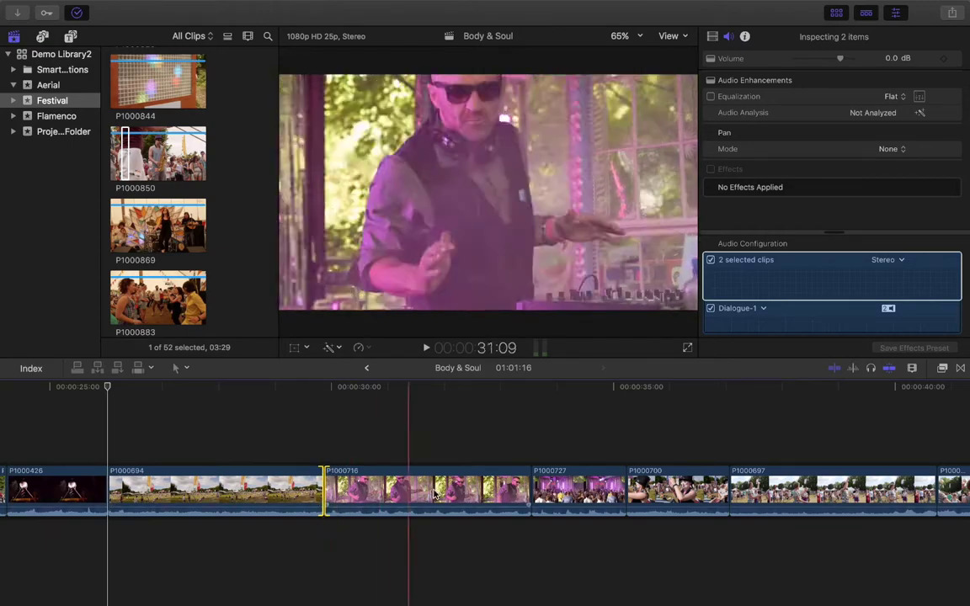
double_click(325, 498)
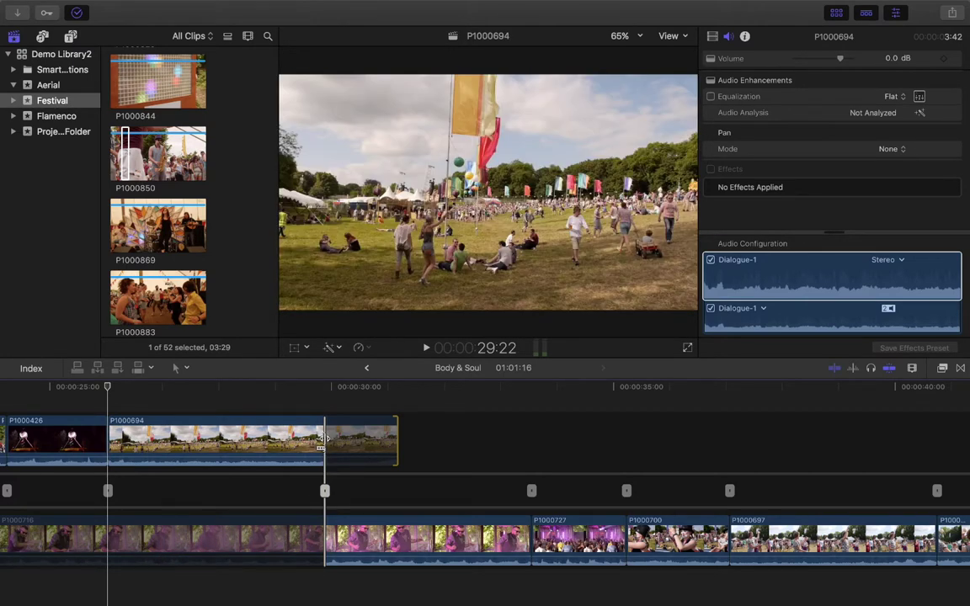
Step: Trim 18 frames off P1000694's end and start P1000716 1:04 later, then play the cut from 26:09
left_click_drag(322, 440, 208, 452)
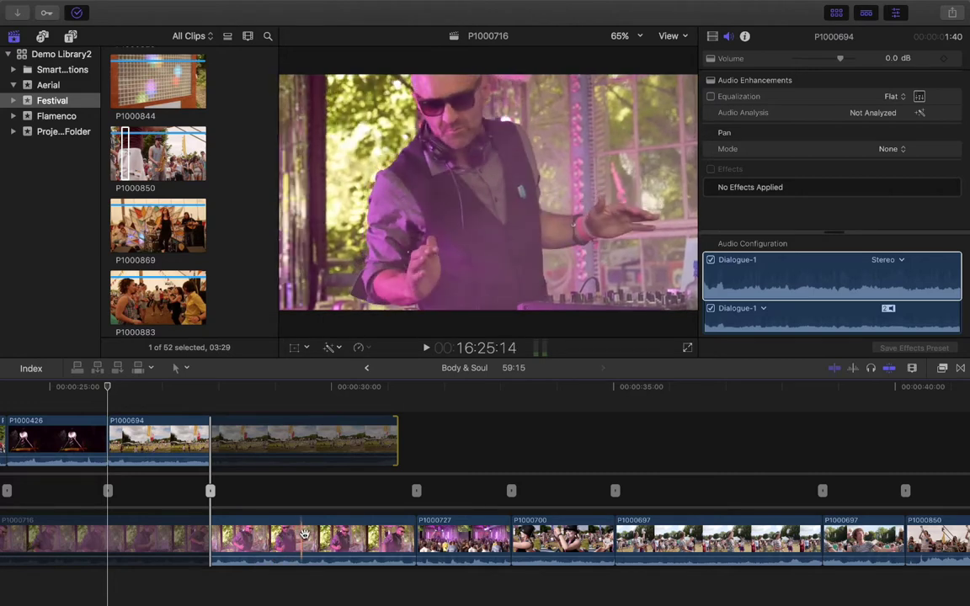
left_click_drag(210, 543, 309, 545)
left_click(254, 386)
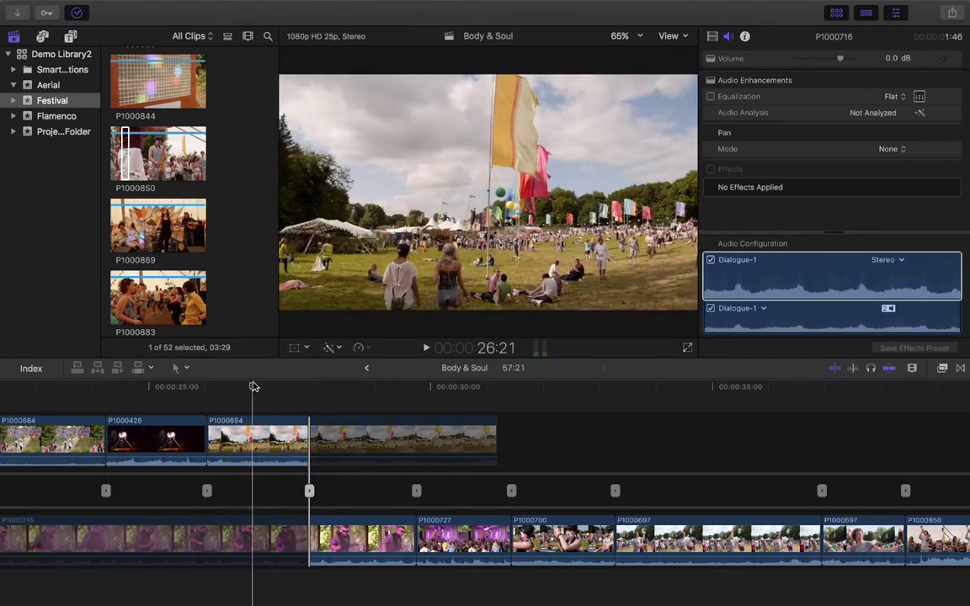
left_click(225, 386)
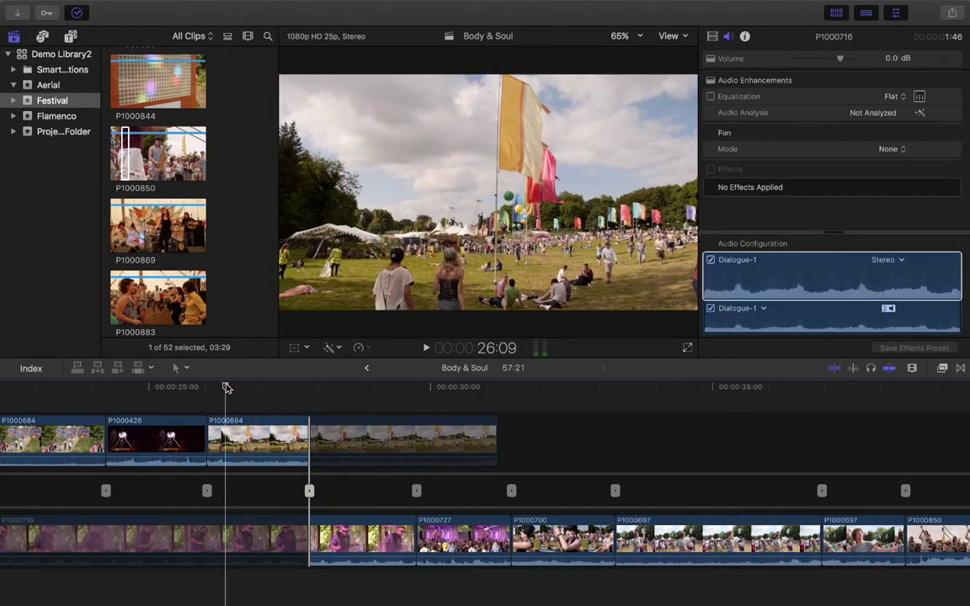
key("space")
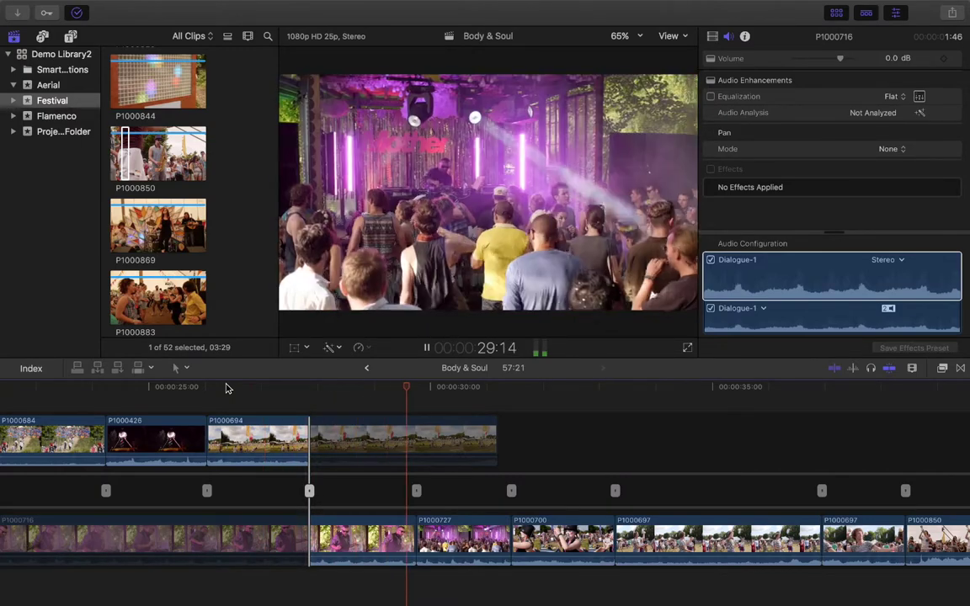
key("space")
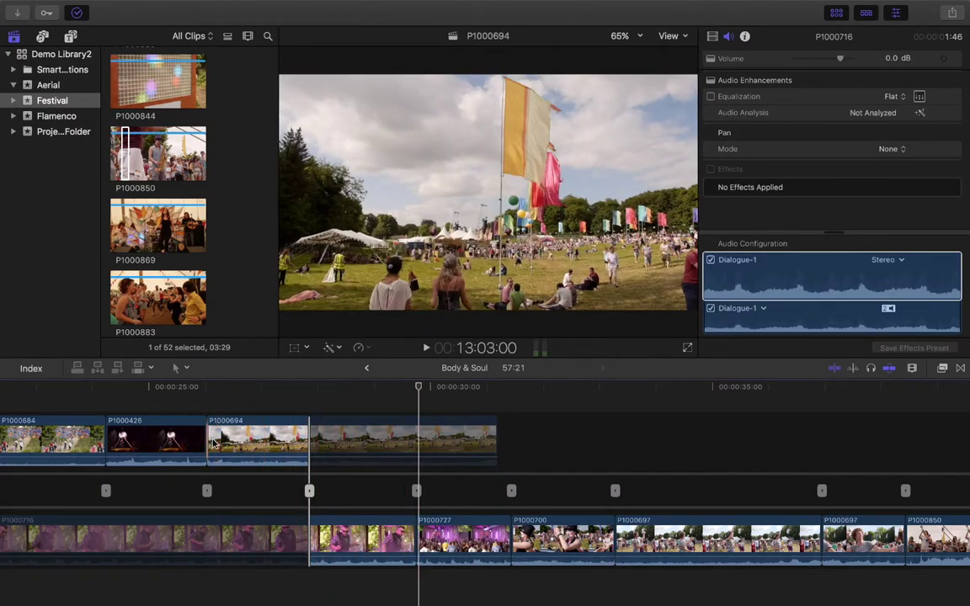
Step: Close the precision editor, extend P1000694's start, review it, then trim 11 frames off its start
double_click(309, 491)
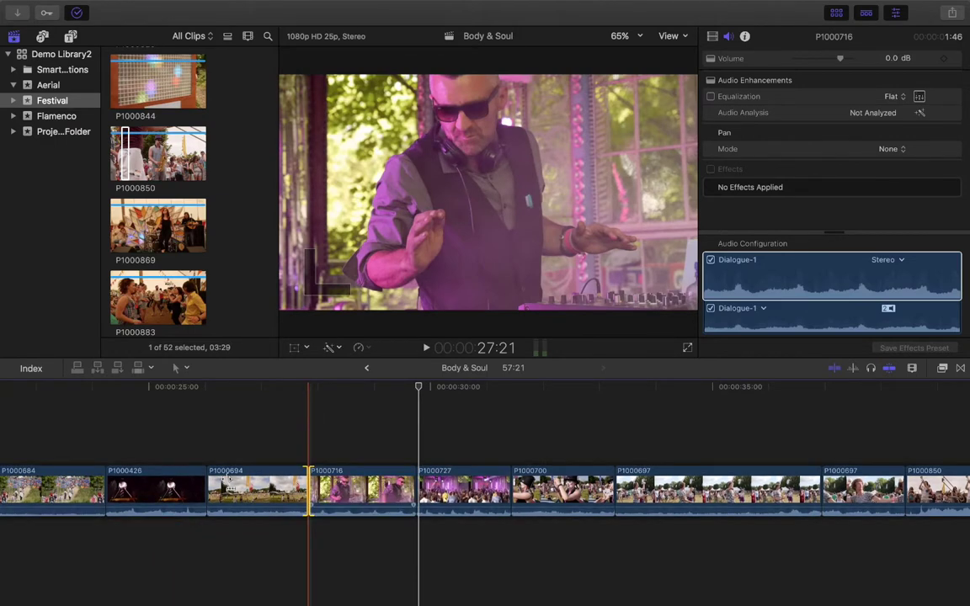
left_click_drag(210, 486, 105, 487)
left_click(107, 439)
key("space")
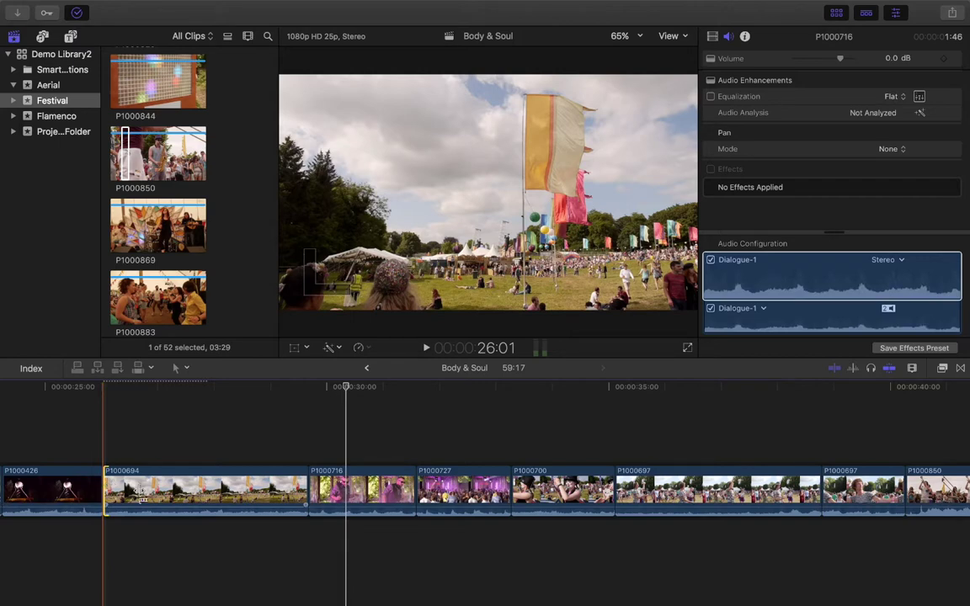
left_click(109, 488)
left_click_drag(101, 486, 129, 486)
Step: Move clip P1000727 in front of P1000716 and park the playhead at 27:15
left_click(456, 486)
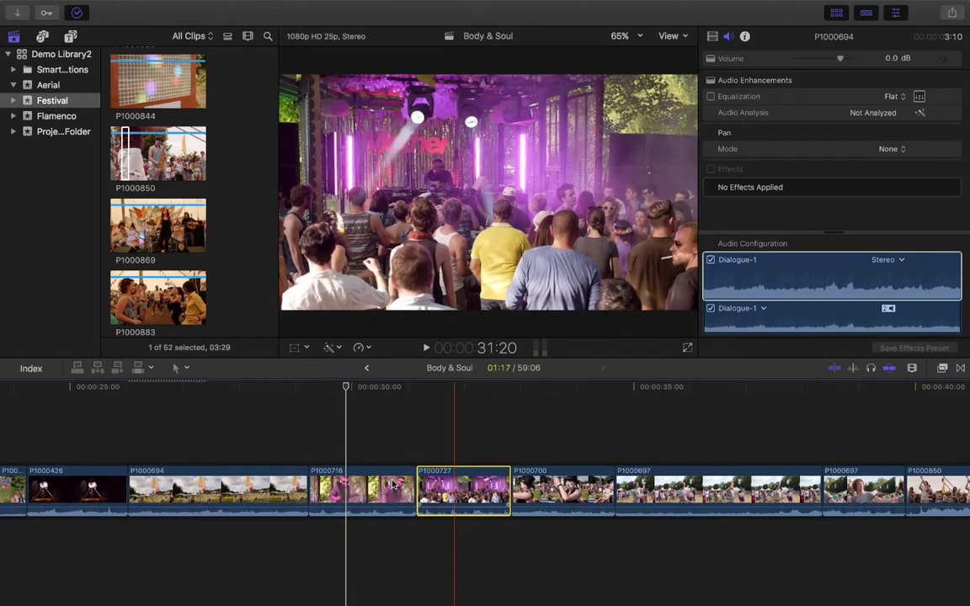
left_click_drag(425, 495, 318, 497)
left_click(282, 408)
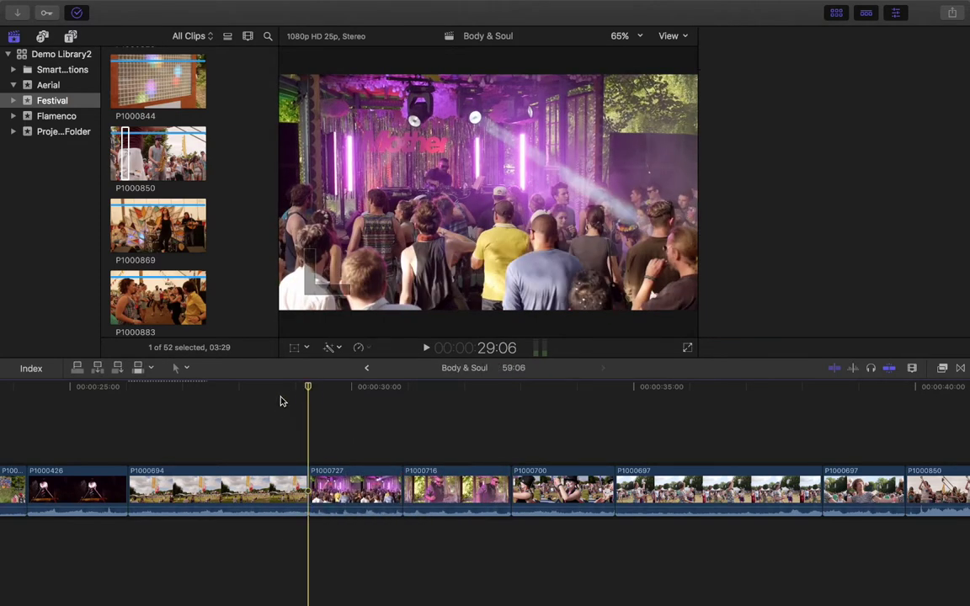
left_click(279, 403)
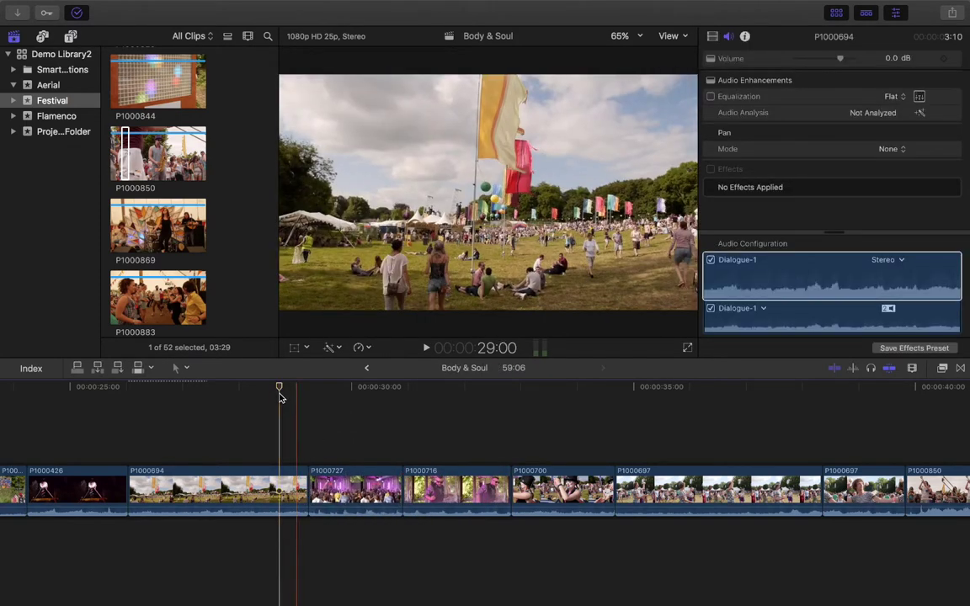
left_click_drag(278, 389, 217, 390)
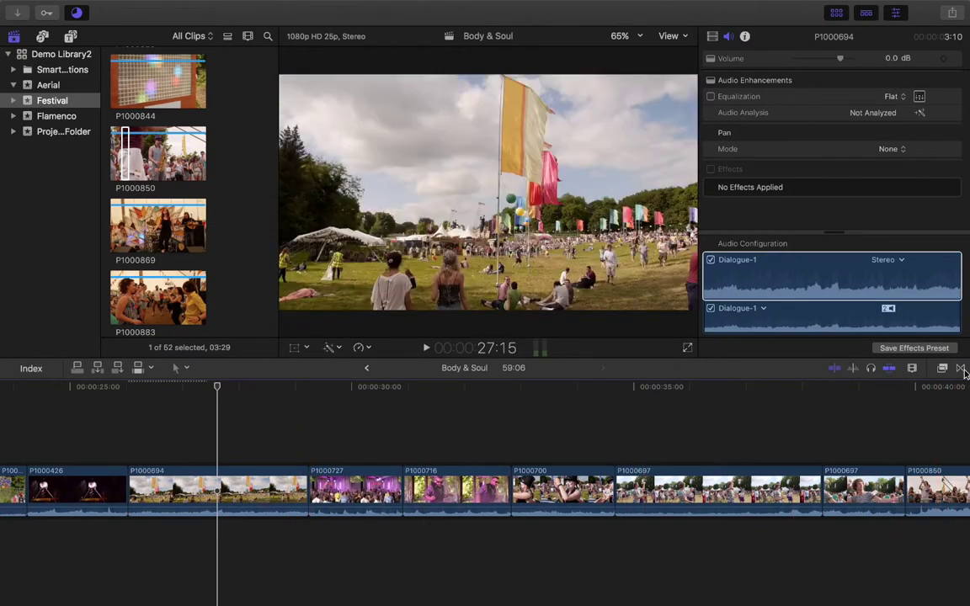
left_click(960, 370)
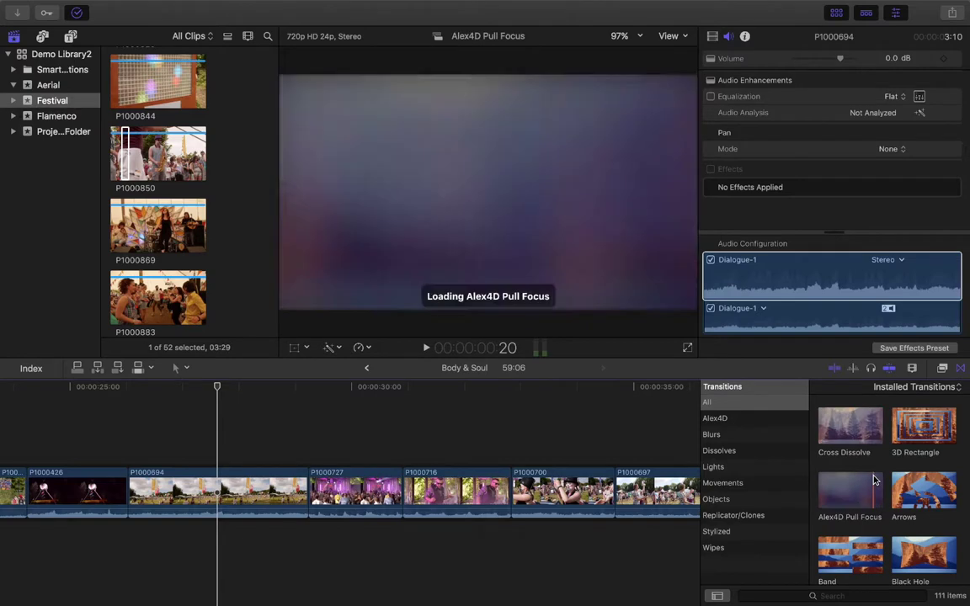
scroll(873, 480, "down", 5)
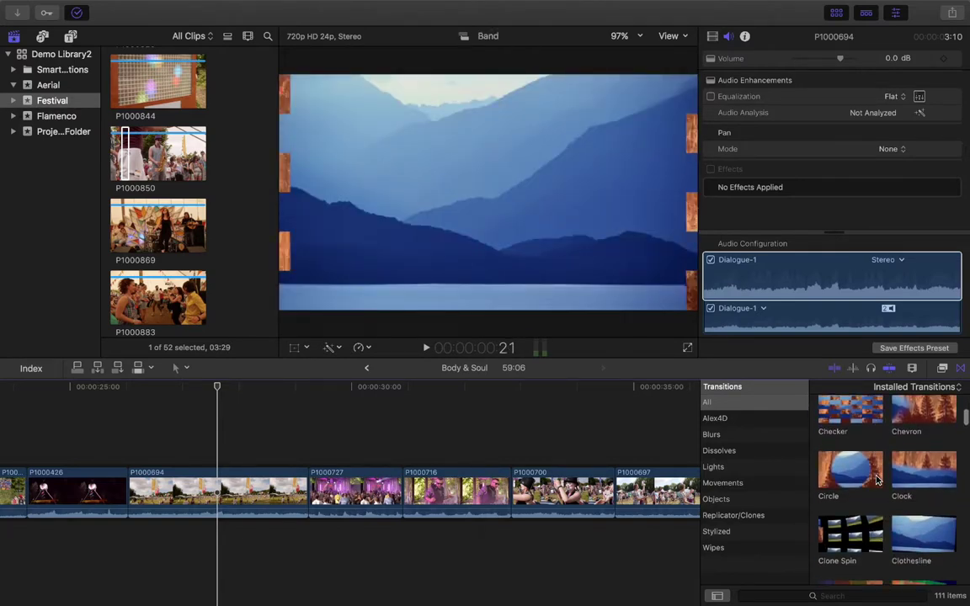
scroll(876, 480, "down", 5)
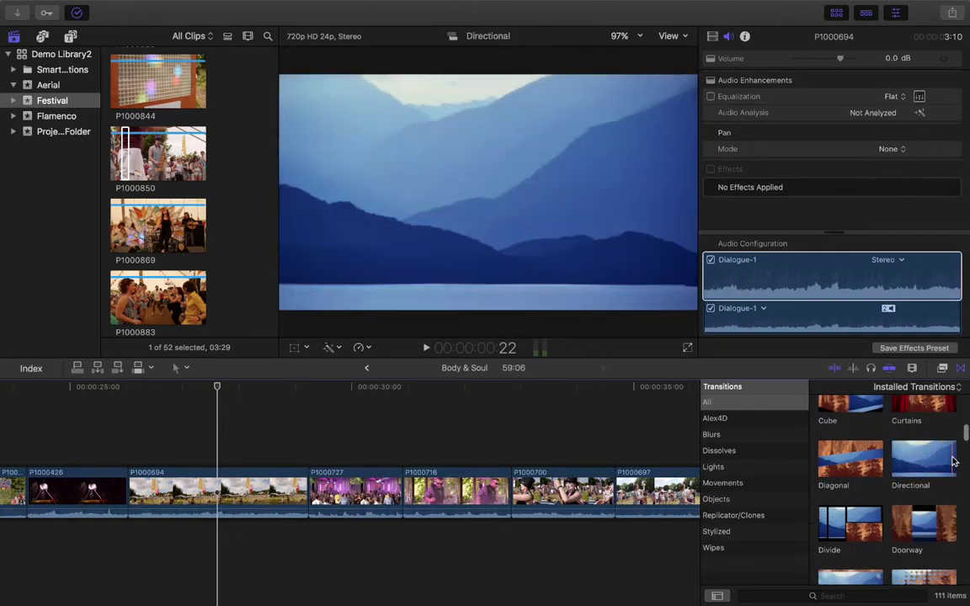
scroll(915, 467, "down", 3)
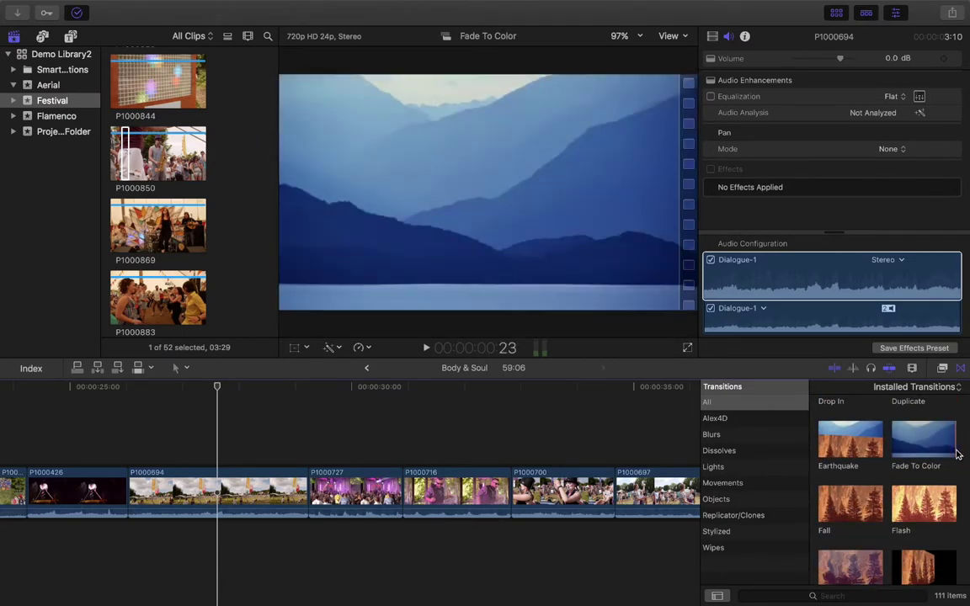
scroll(917, 459, "down", 1)
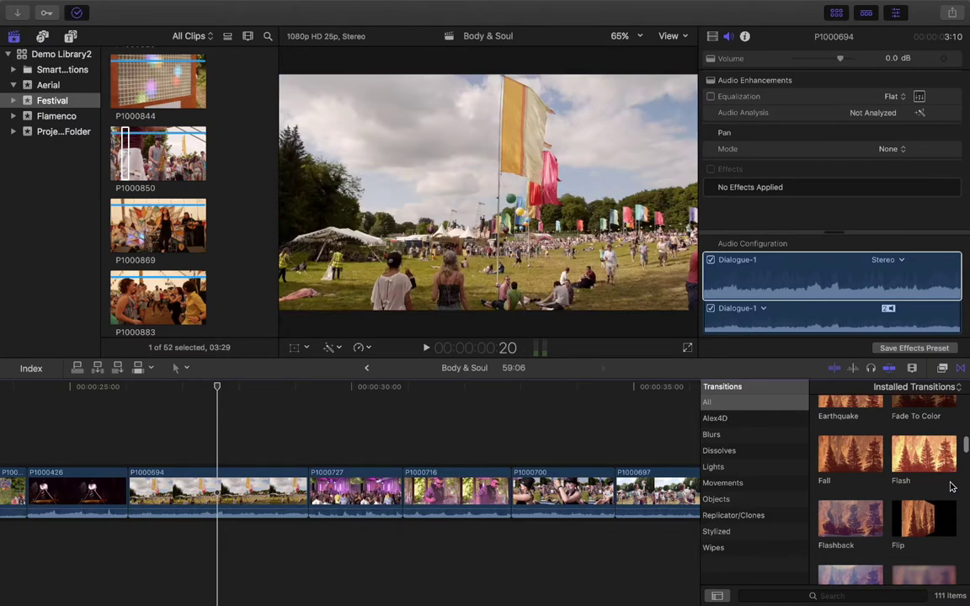
scroll(951, 487, "down", 1)
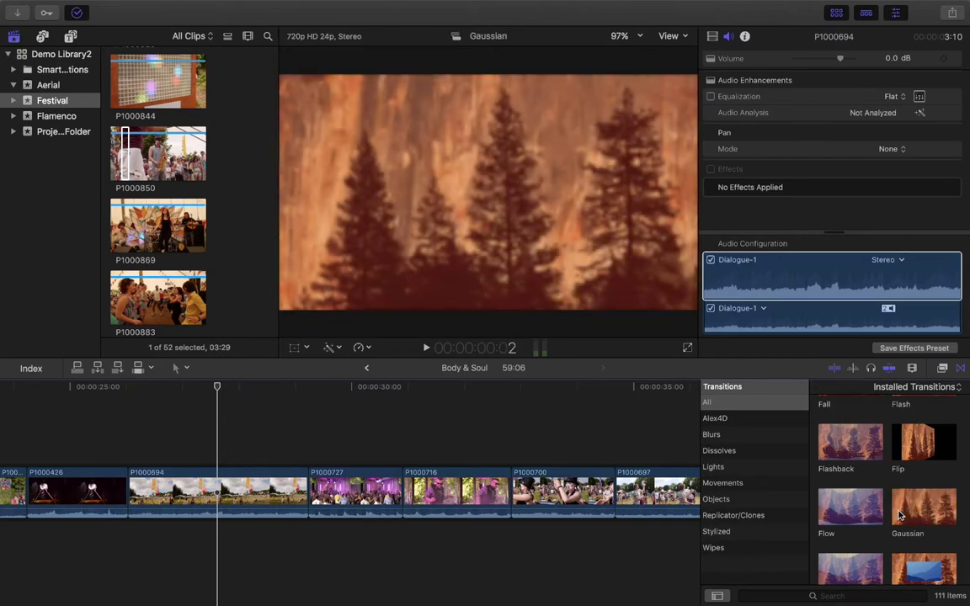
scroll(926, 505, "down", 3)
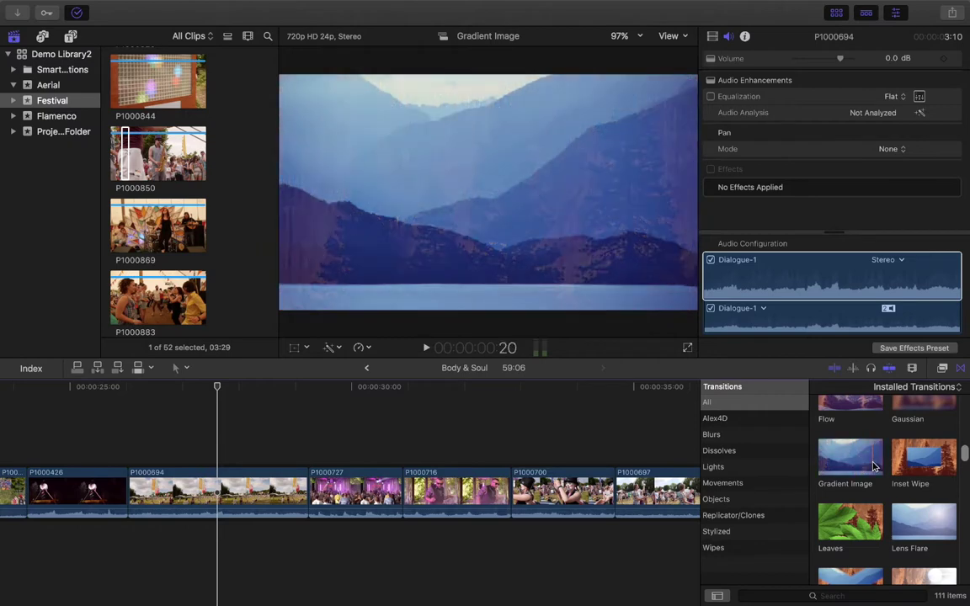
scroll(854, 463, "down", 5)
scroll(874, 466, "down", 3)
scroll(874, 465, "up", 6)
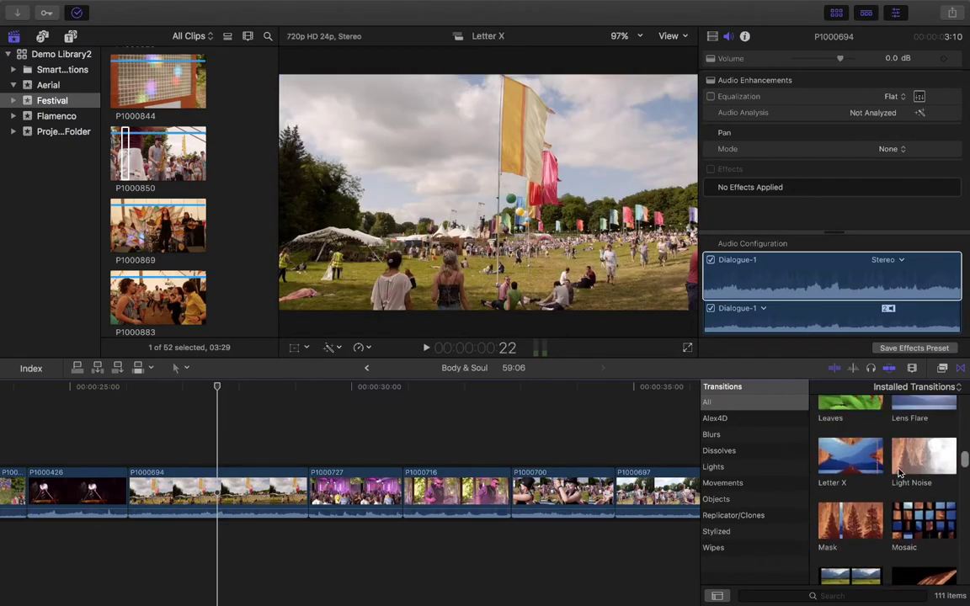
scroll(909, 455, "up", 1)
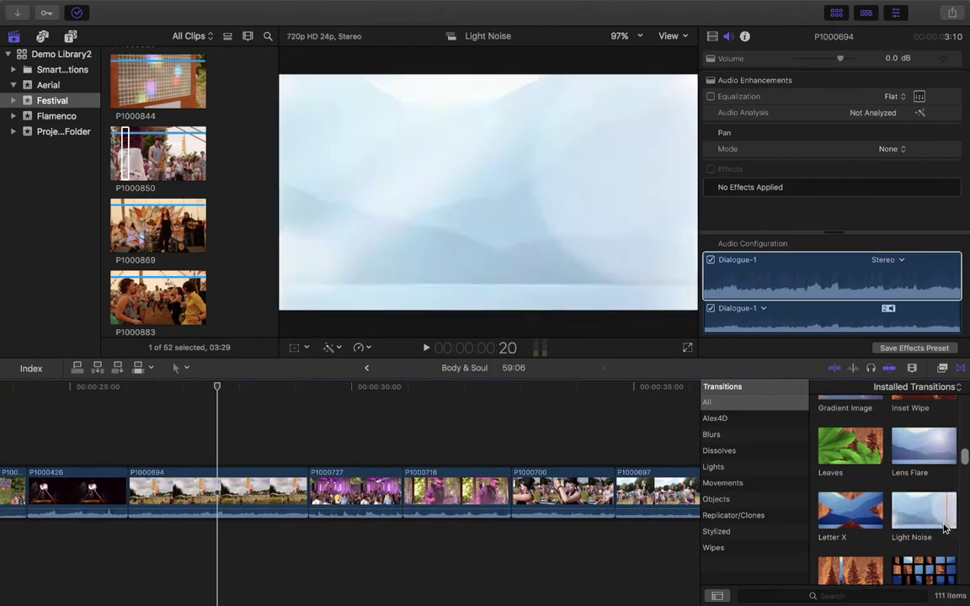
scroll(942, 527, "down", 4)
scroll(929, 527, "down", 6)
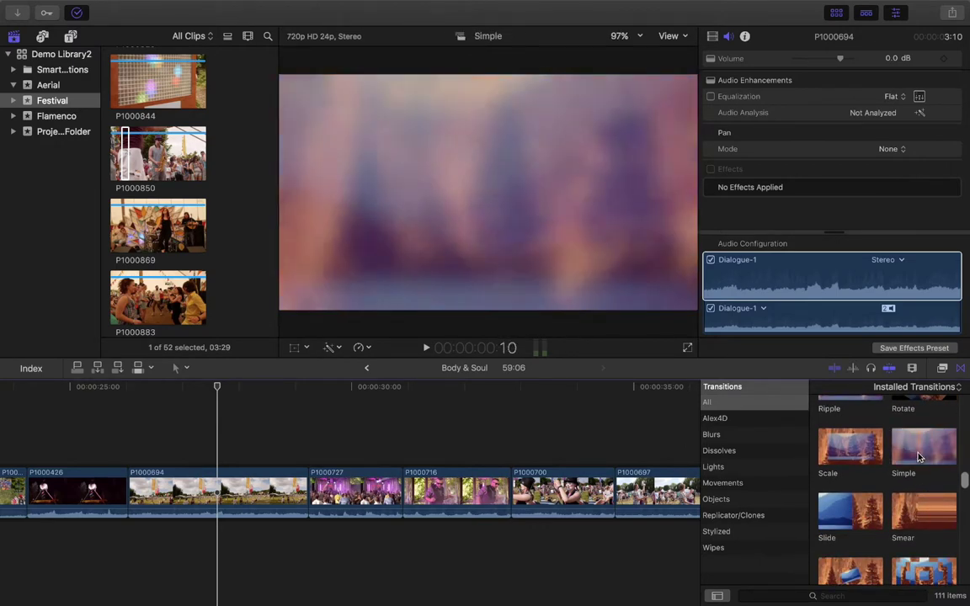
scroll(911, 484, "up", 10)
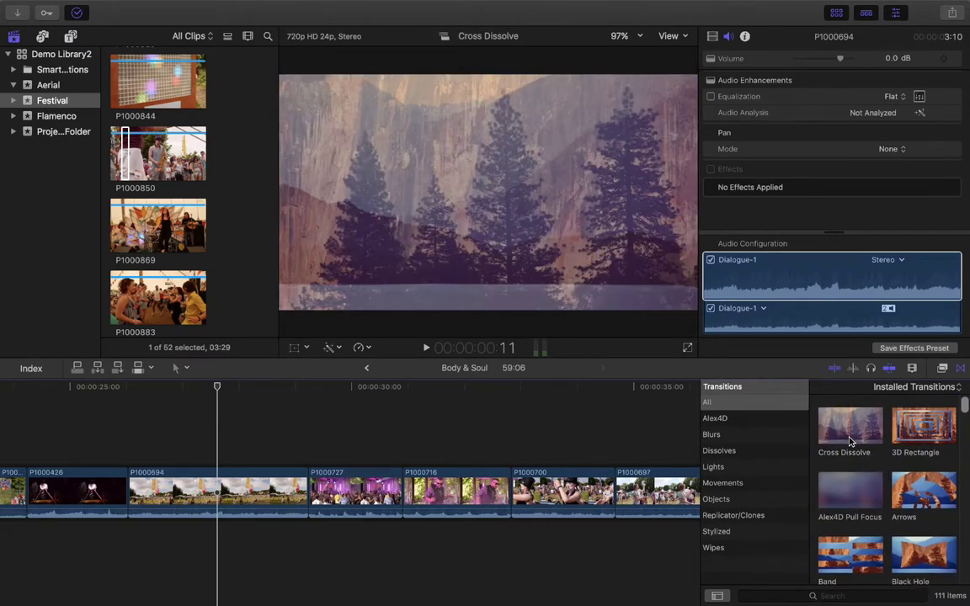
Step: Drag the Cross Dissolve transition onto the P1000694/P1000727 edit point
left_click(850, 425)
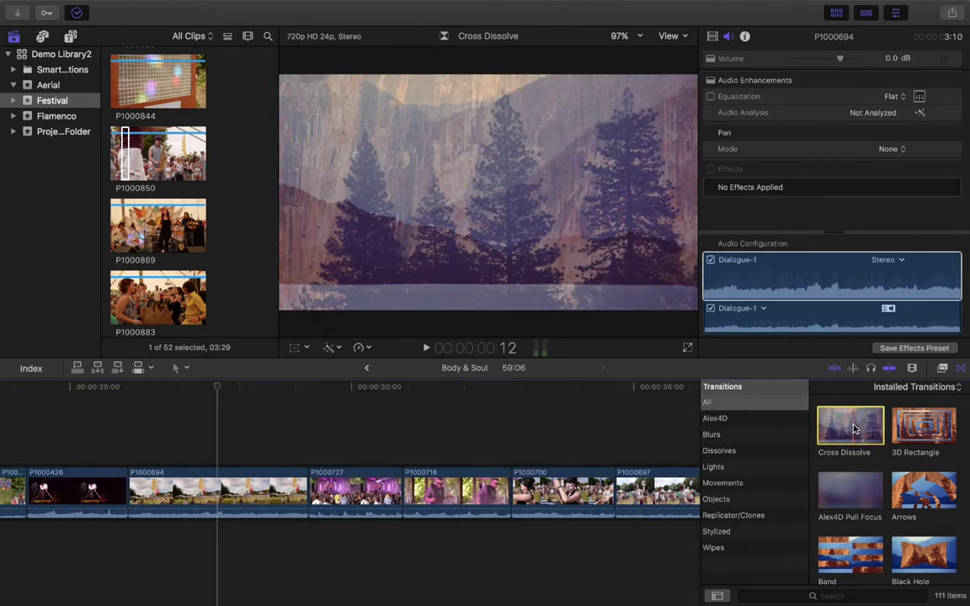
left_click_drag(853, 429, 307, 509)
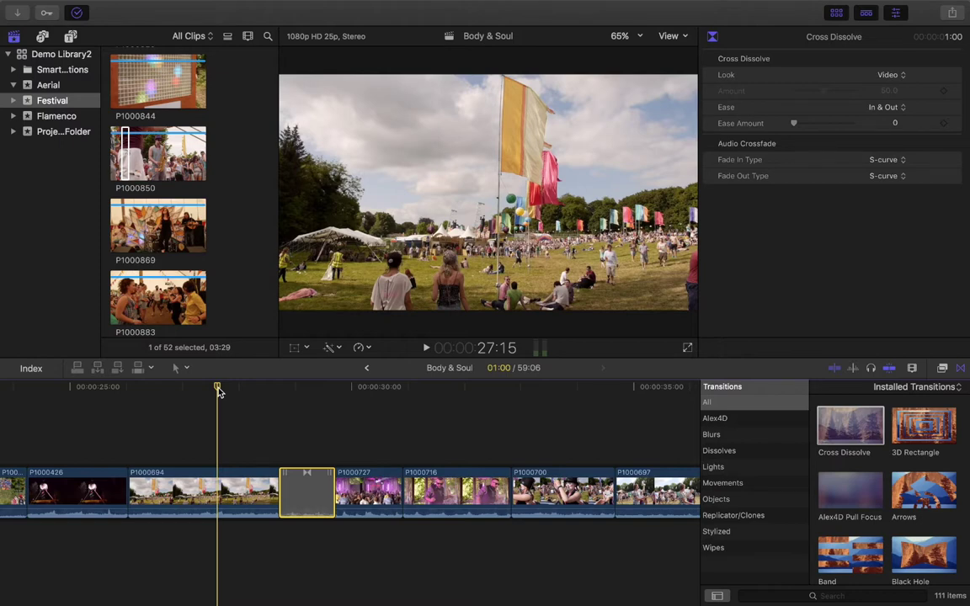
key("space")
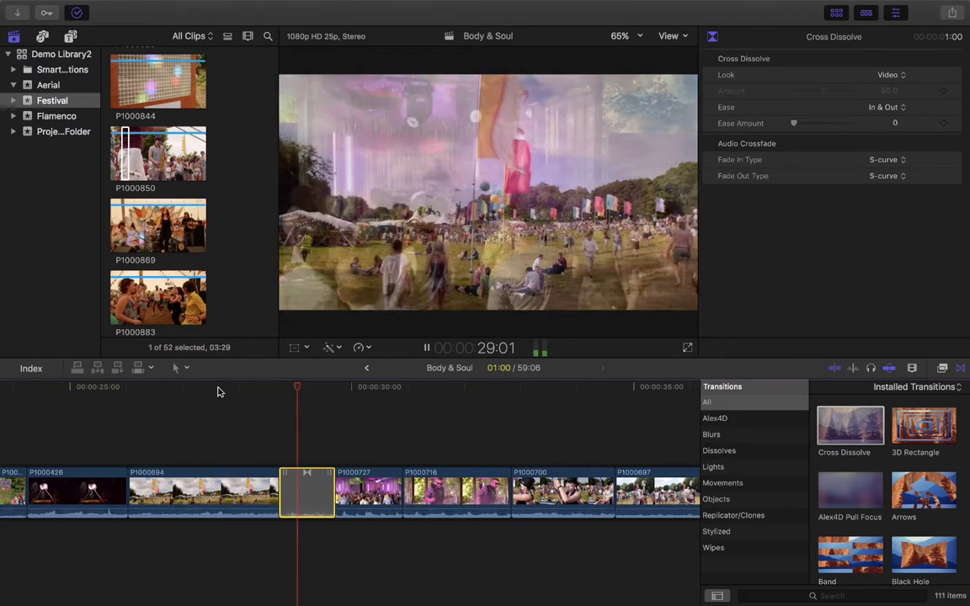
key("space")
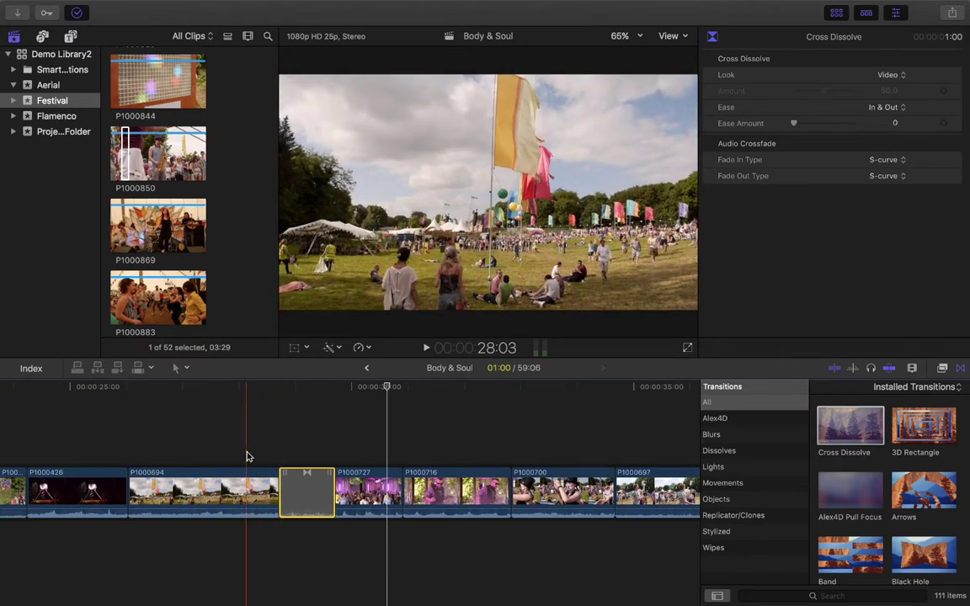
key("space")
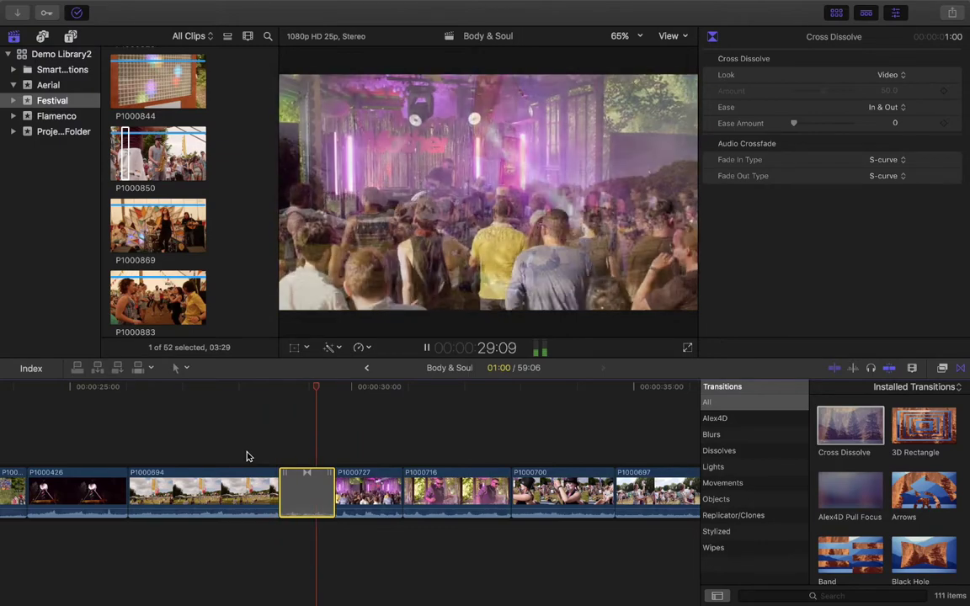
key("space")
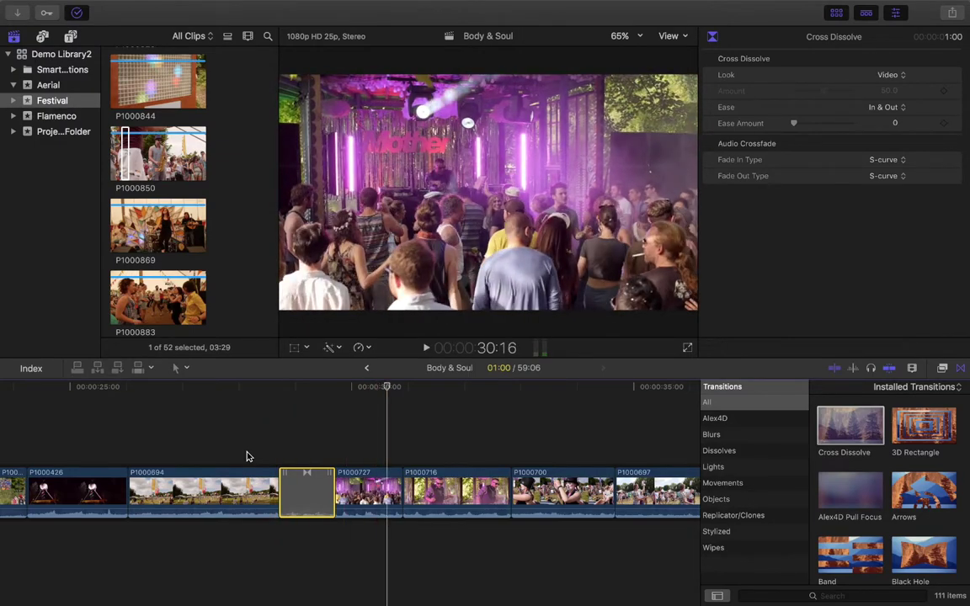
key("Delete")
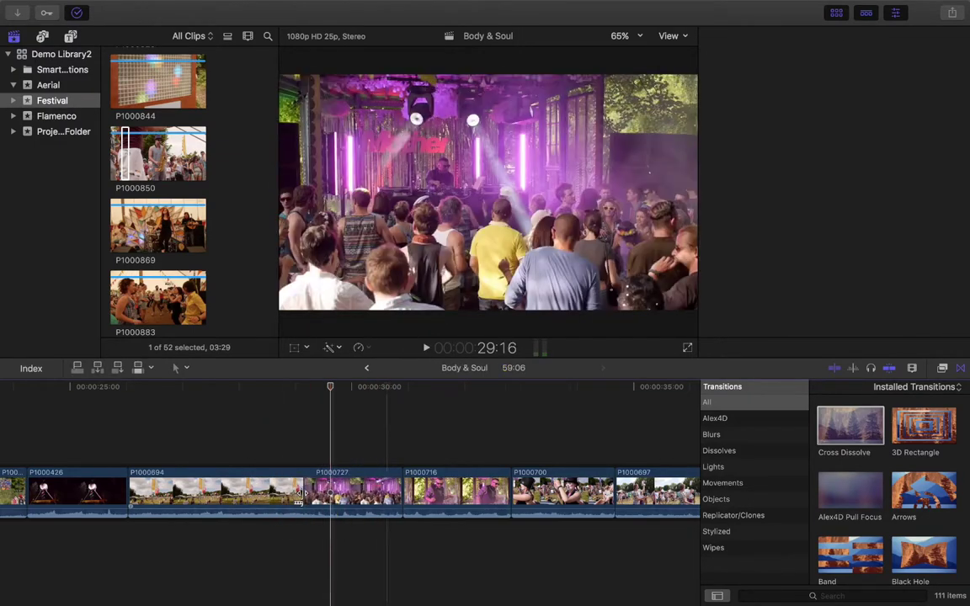
left_click(253, 414)
key("space")
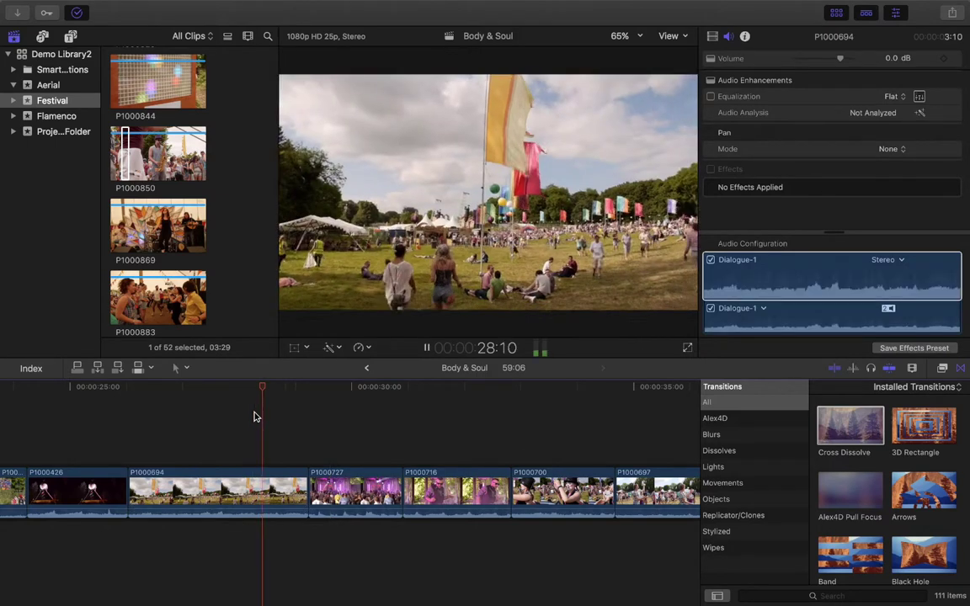
key("space")
key("super+z")
left_click(247, 417)
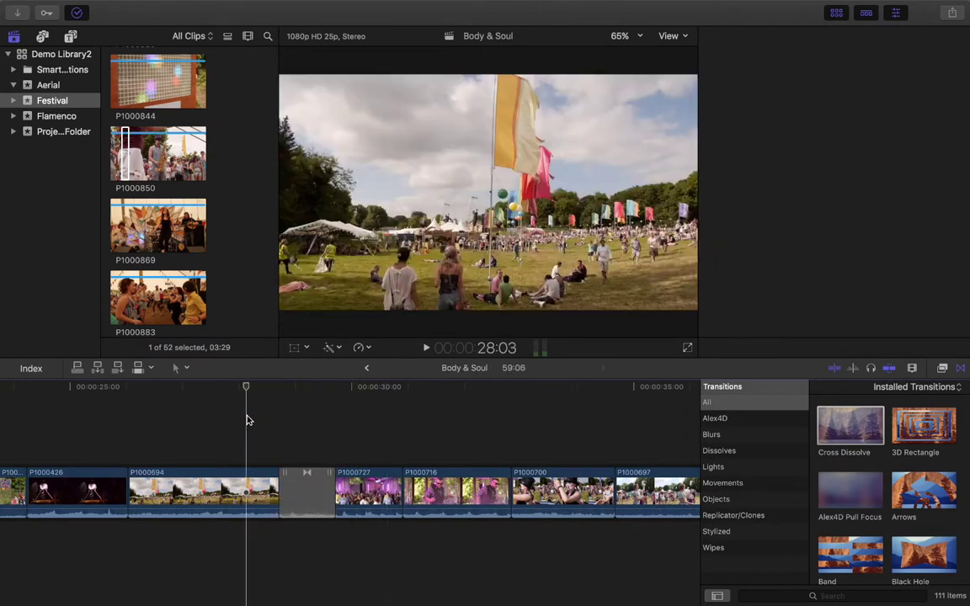
key("space")
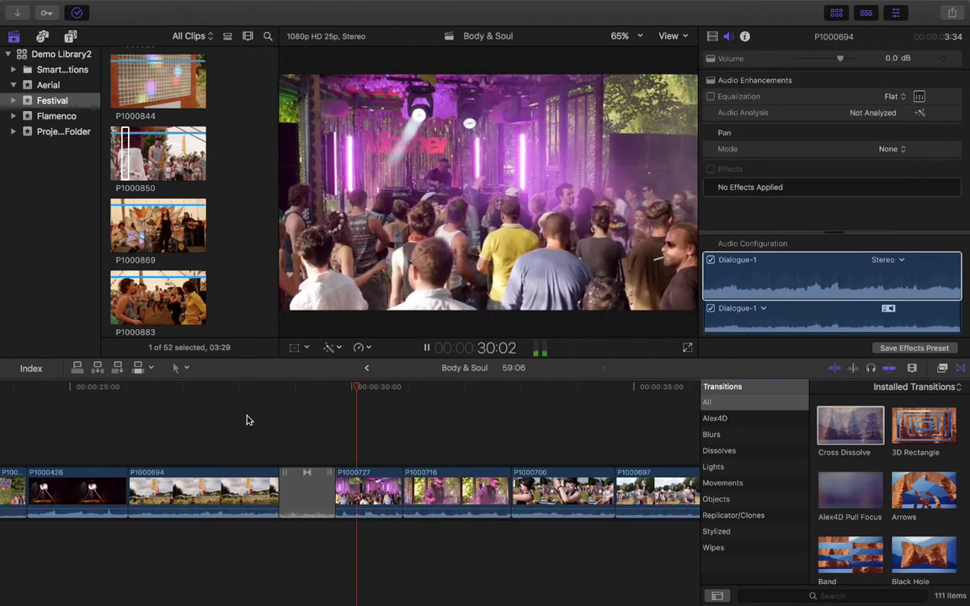
Step: Lengthen the Cross Dissolve between P1000694 and P1000727 and play it back from before the transition
left_click(310, 493)
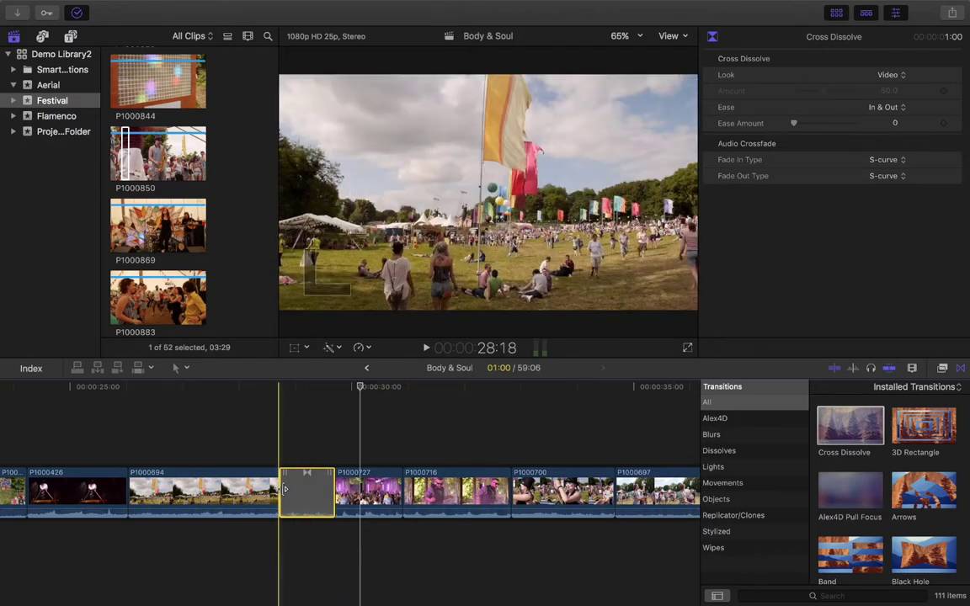
left_click_drag(285, 489, 243, 495)
left_click(215, 434)
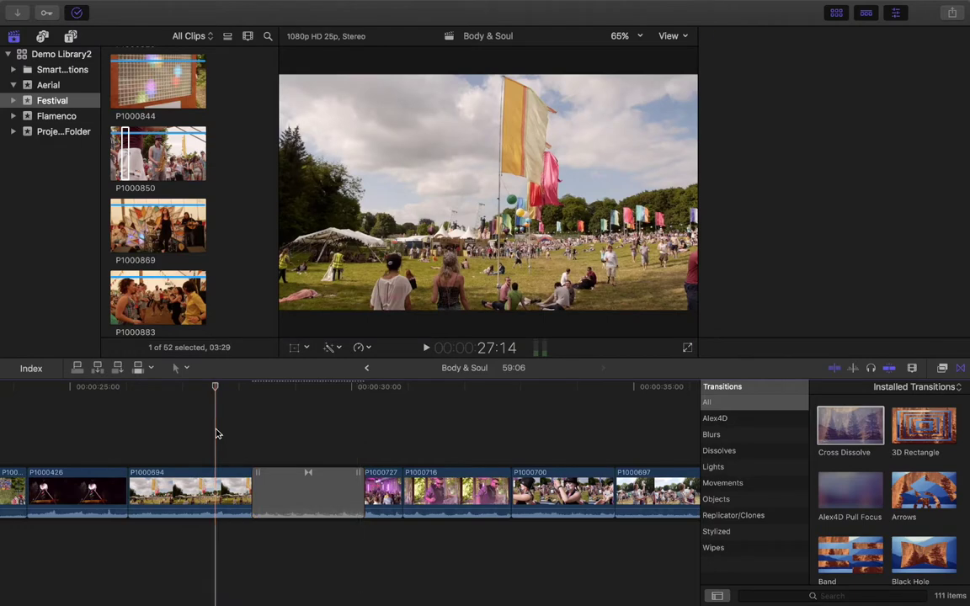
key("super+4")
left_click(198, 389)
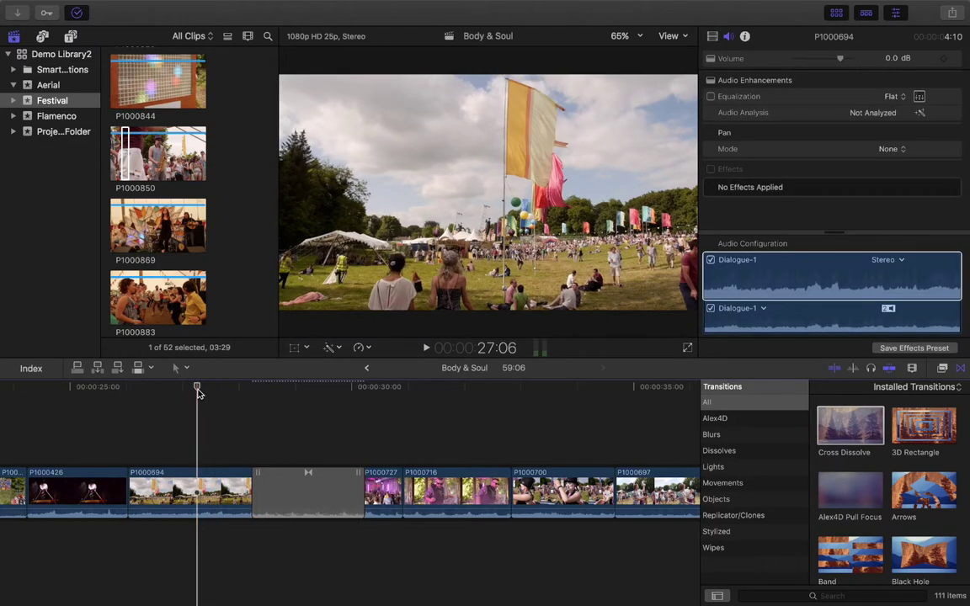
left_click_drag(197, 391, 192, 393)
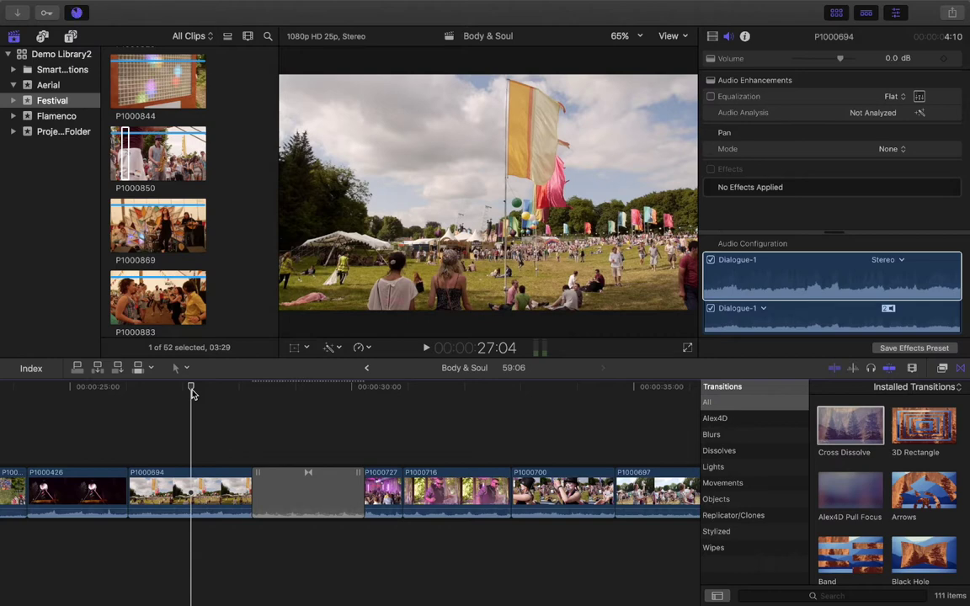
key("space")
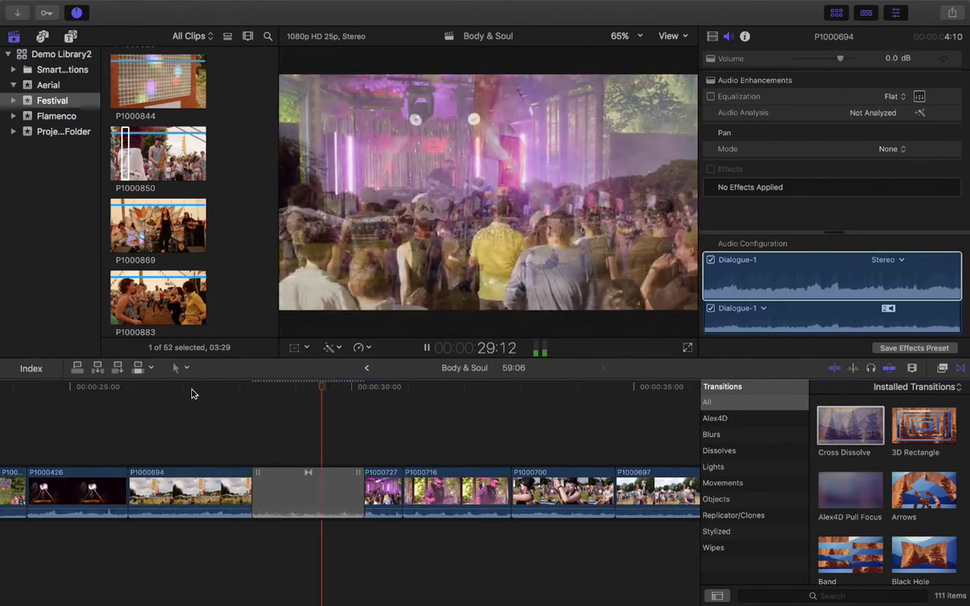
key("space")
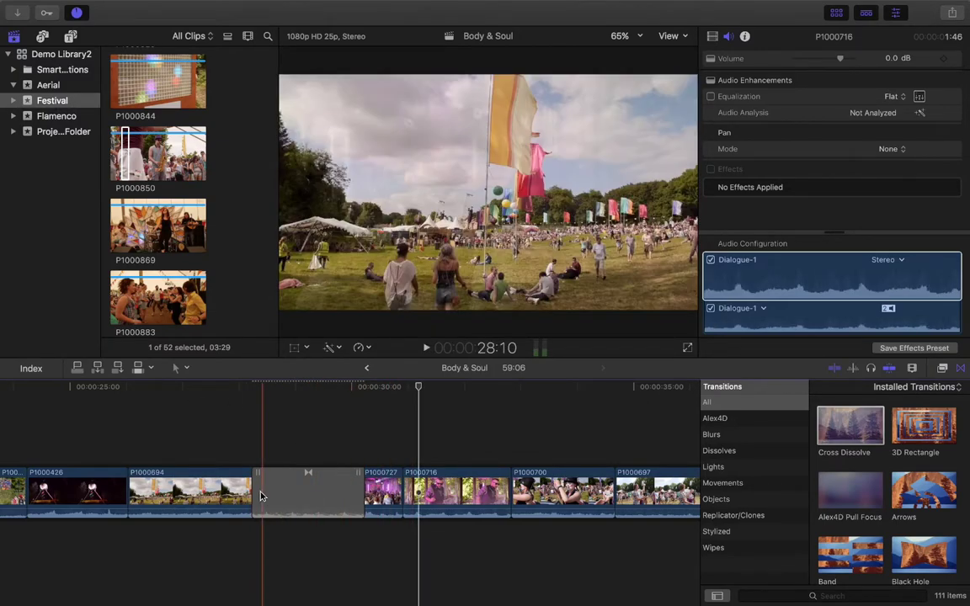
Step: Shorten the Cross Dissolve from its edge, review it, and select it for removal
left_click_drag(254, 490, 276, 488)
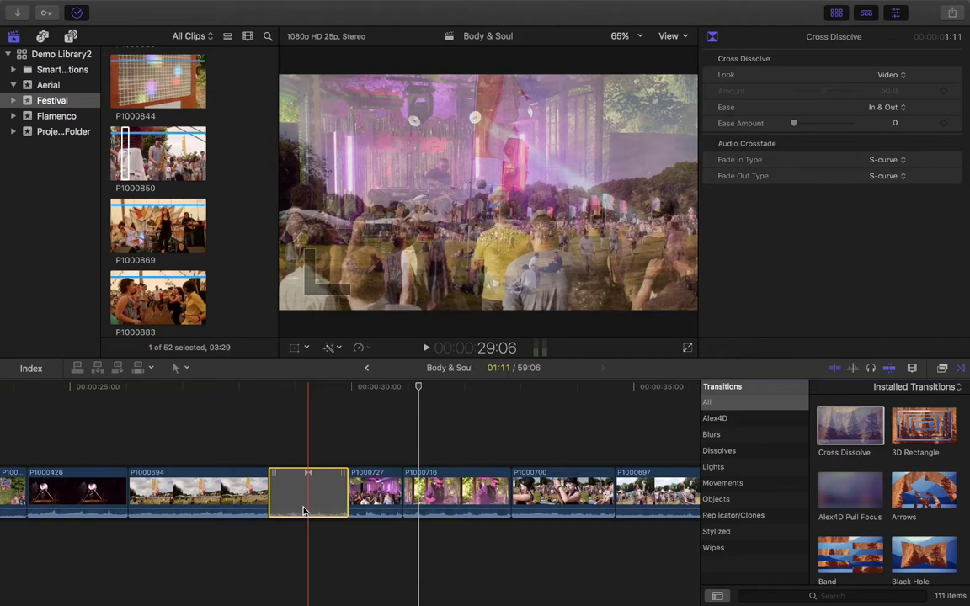
left_click(243, 400)
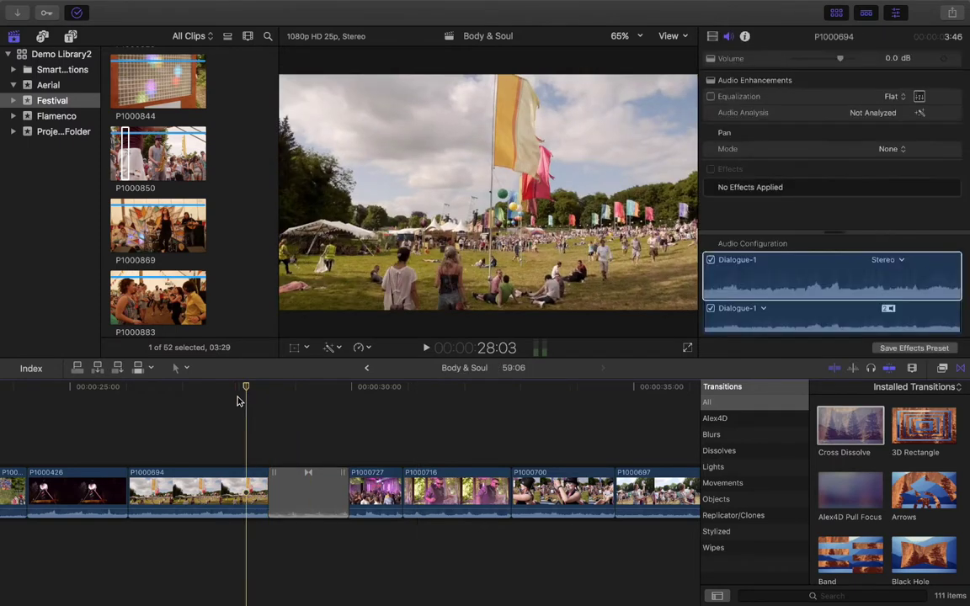
left_click(308, 396)
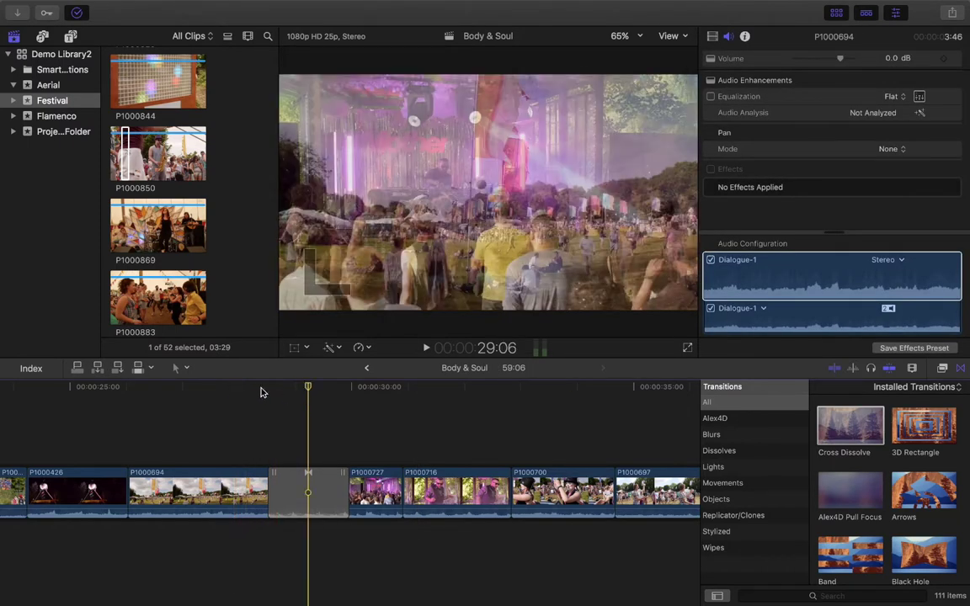
left_click(213, 388)
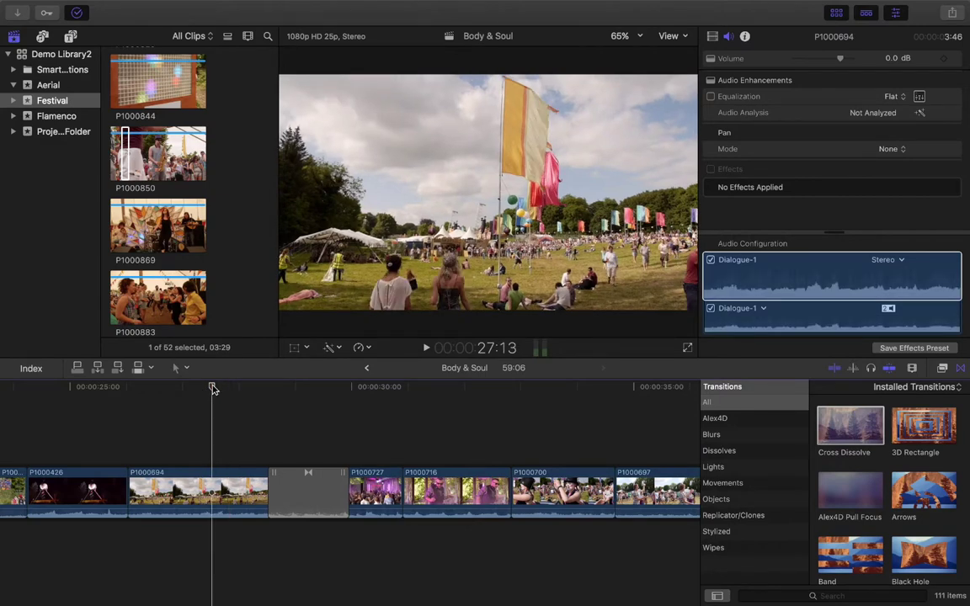
left_click(319, 489)
key("Delete")
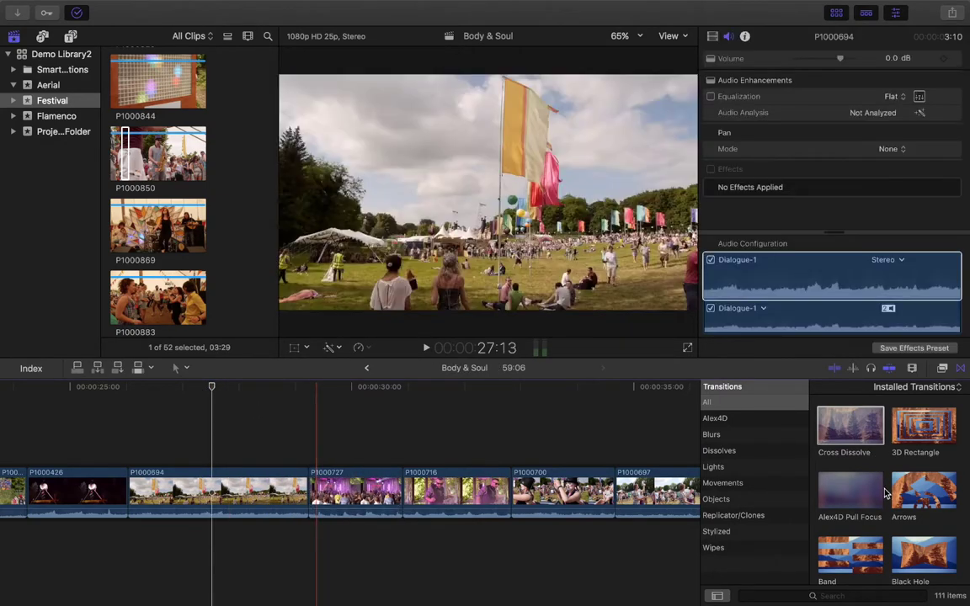
scroll(884, 492, "down", 10)
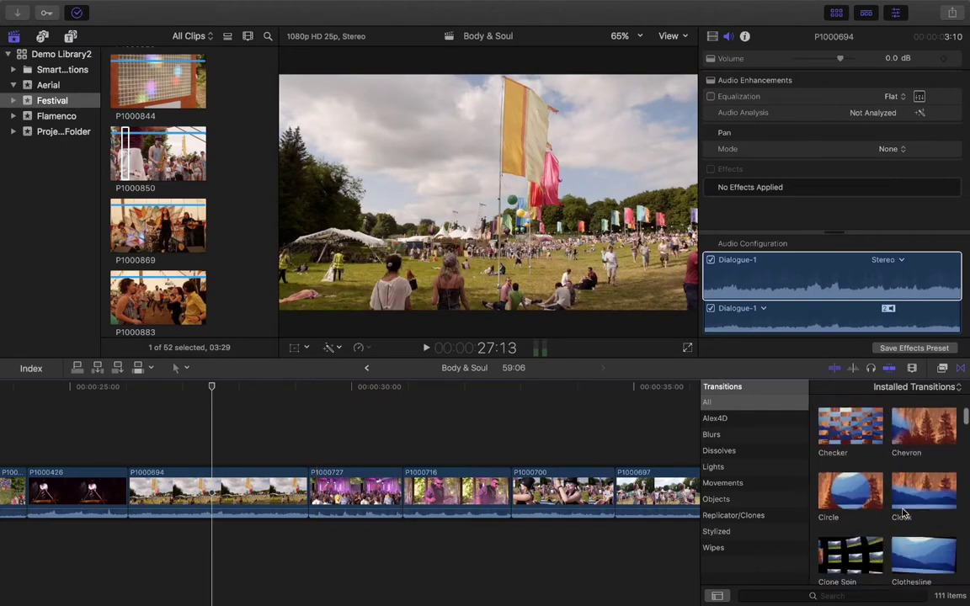
scroll(902, 513, "down", 10)
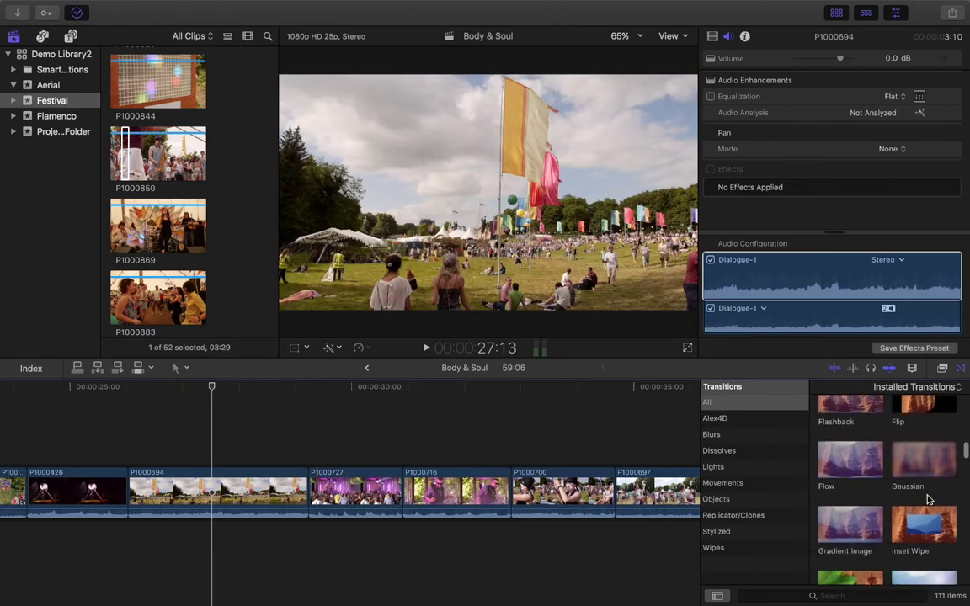
scroll(929, 500, "up", 3)
left_click_drag(924, 428, 259, 497)
left_click(234, 412)
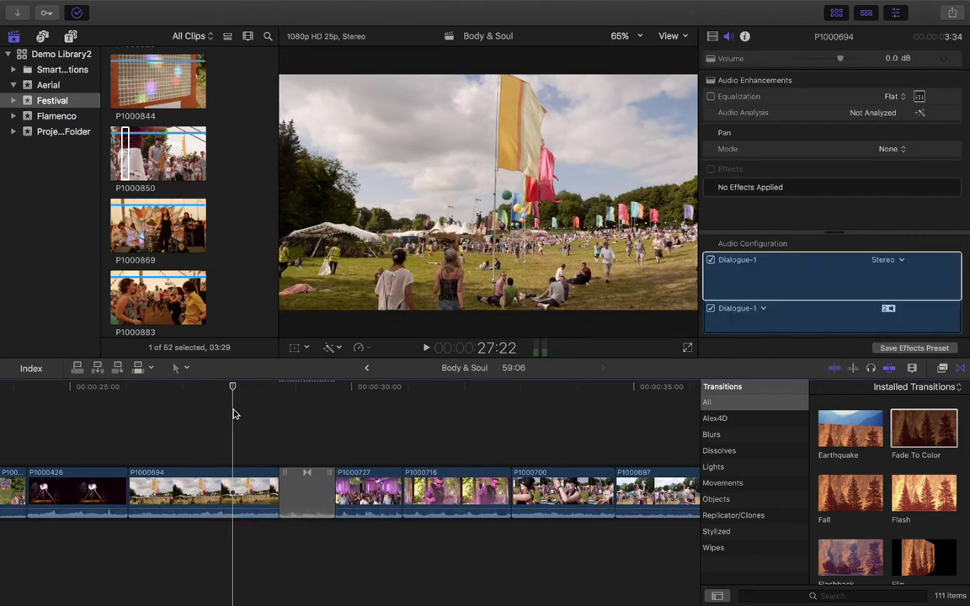
key("space")
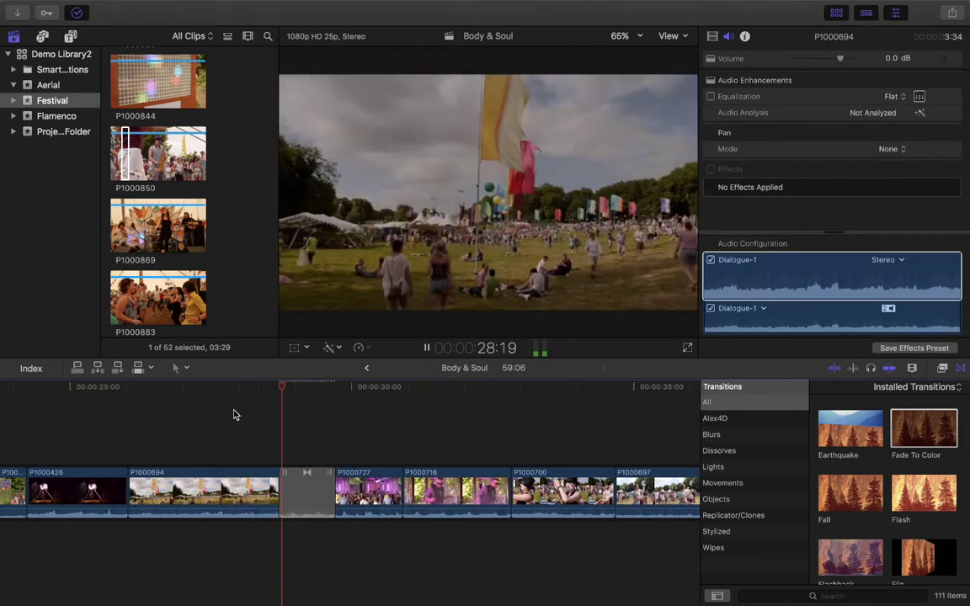
key("space")
key("super+z")
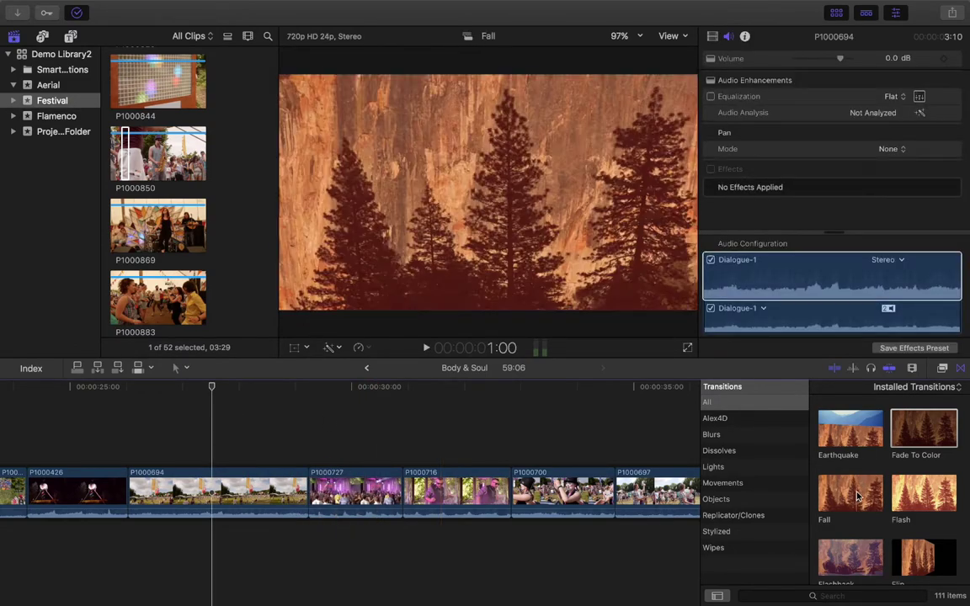
scroll(883, 471, "up", 5)
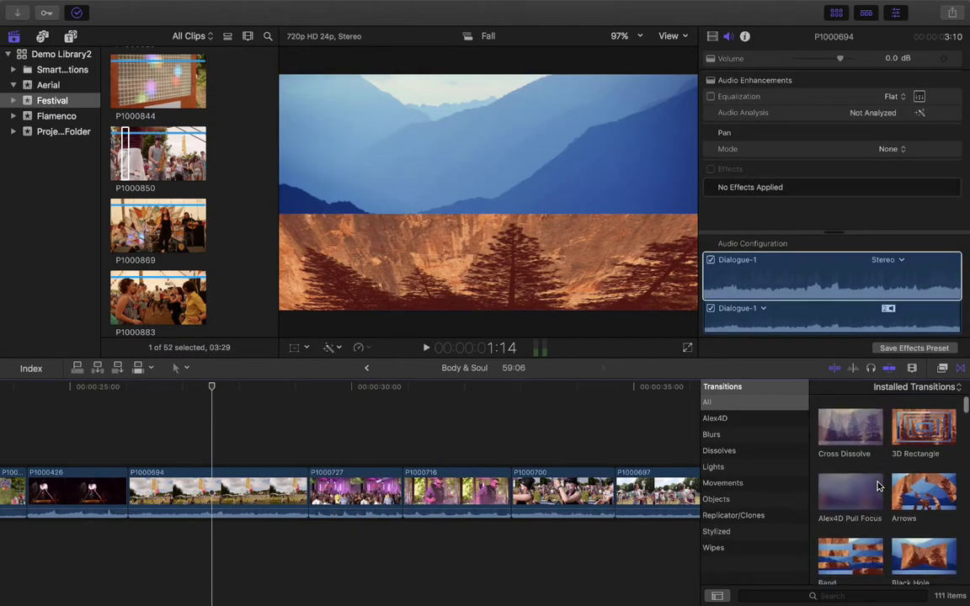
left_click(906, 432)
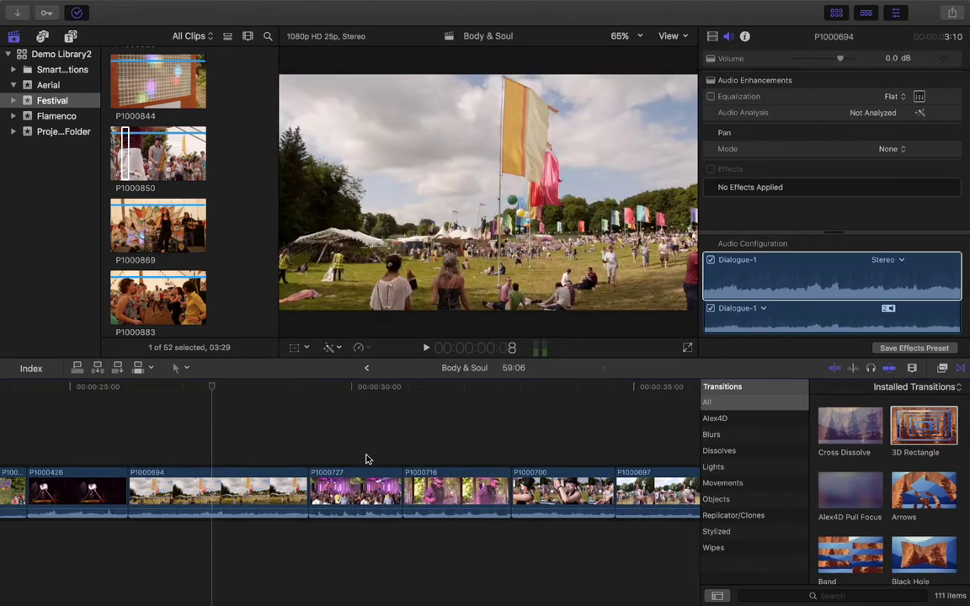
left_click(266, 387)
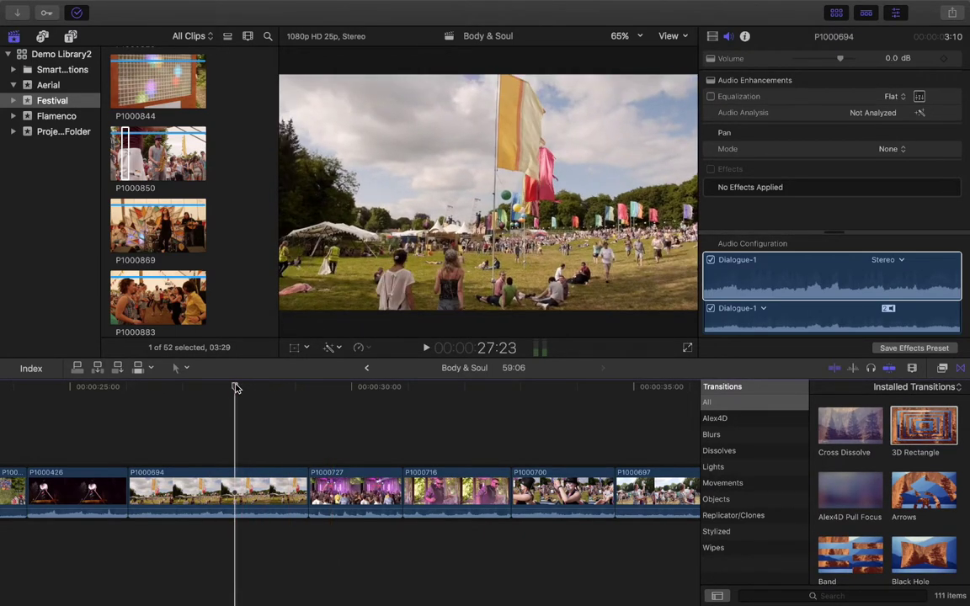
left_click(225, 387)
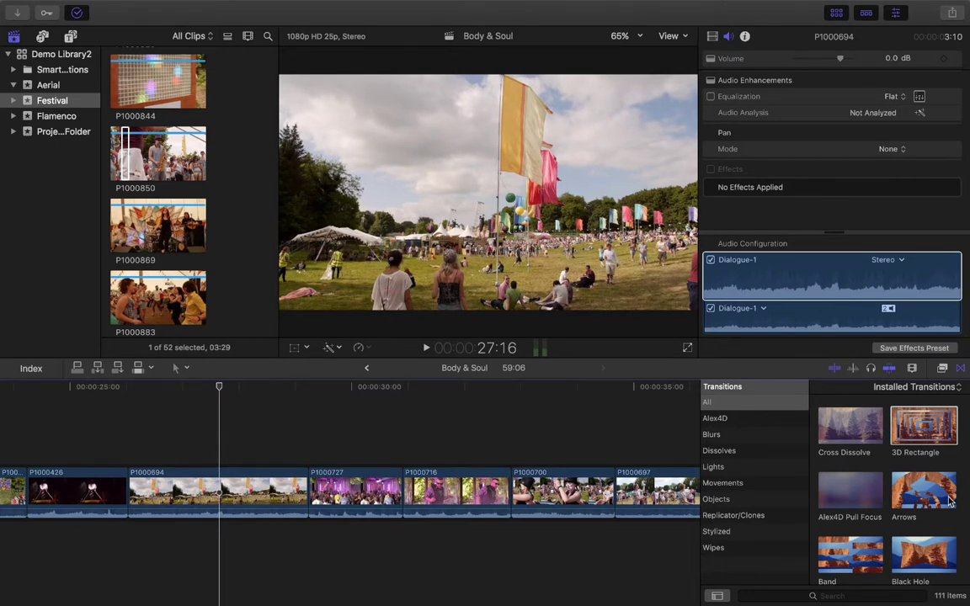
left_click_drag(922, 430, 307, 487)
left_click(246, 446)
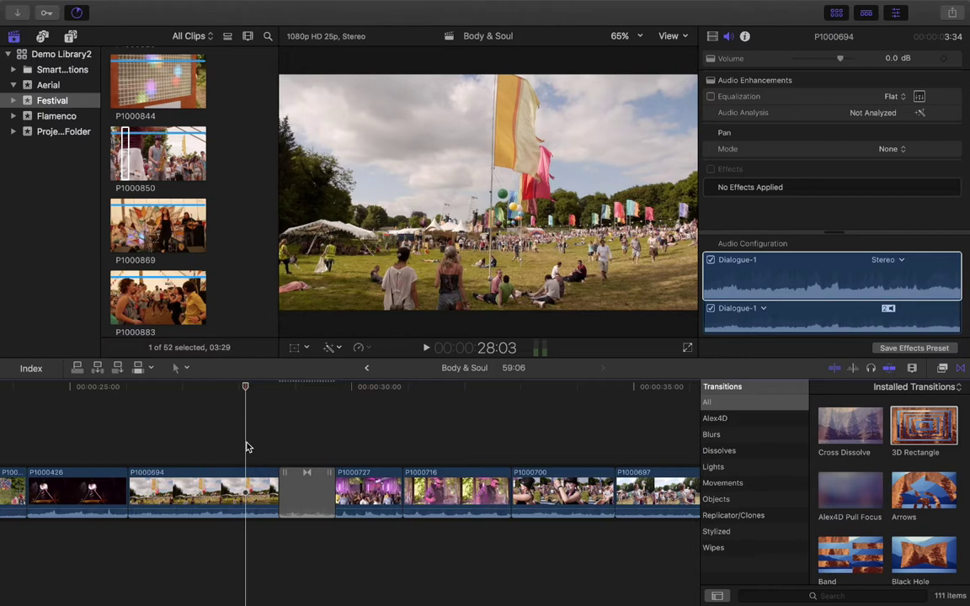
left_click_drag(247, 388, 233, 391)
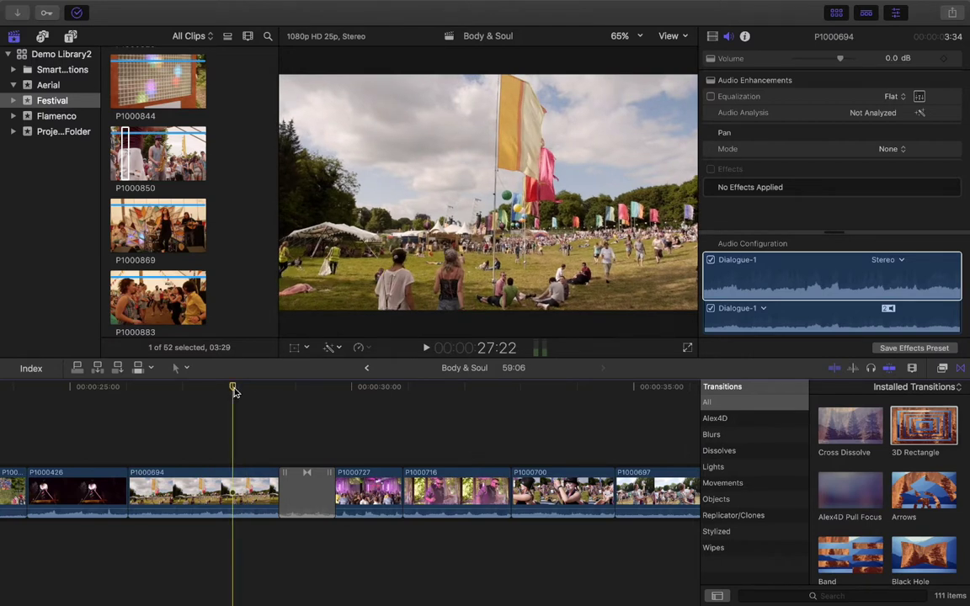
key("space")
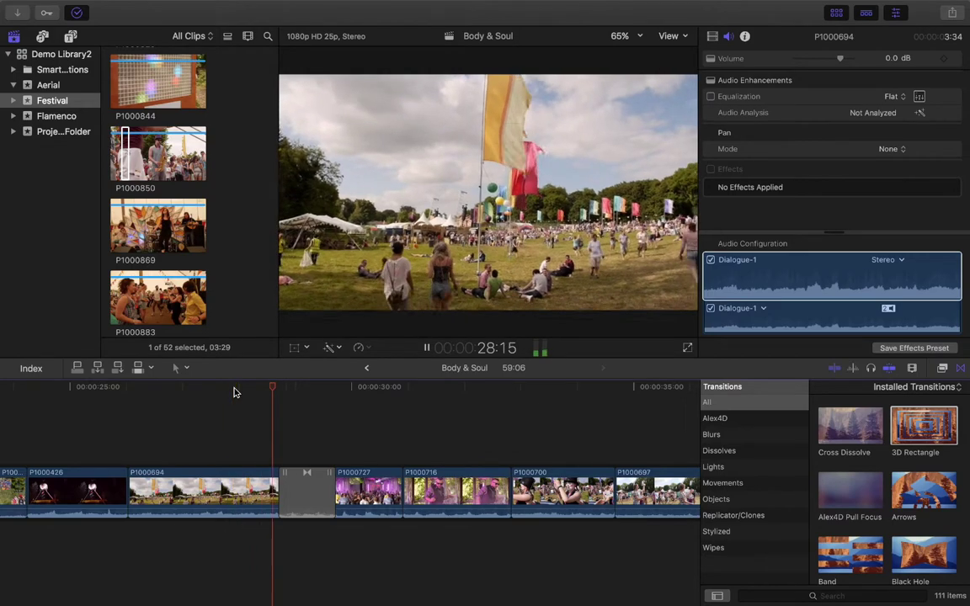
key("space")
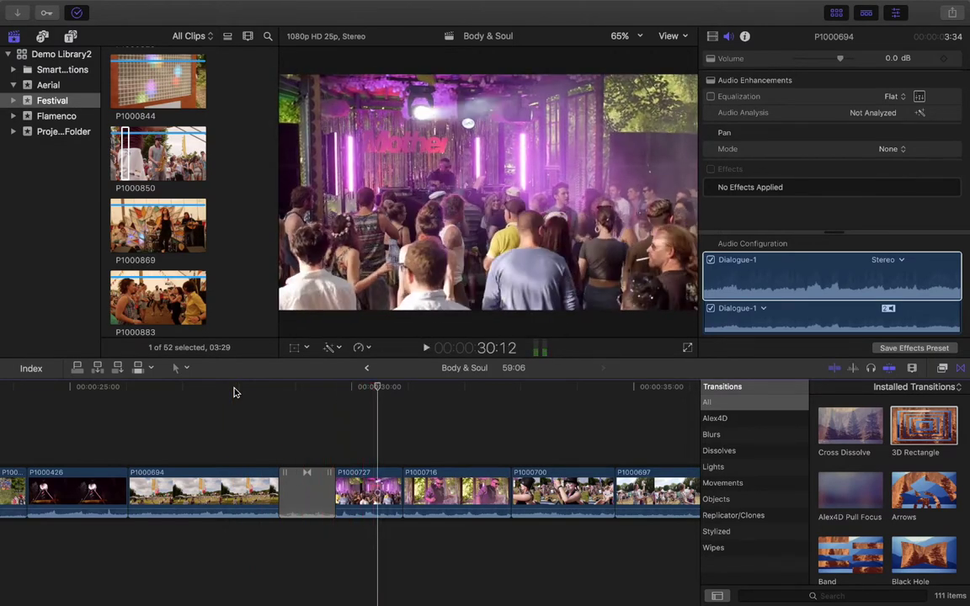
key("super+z")
scroll(846, 496, "down", 2)
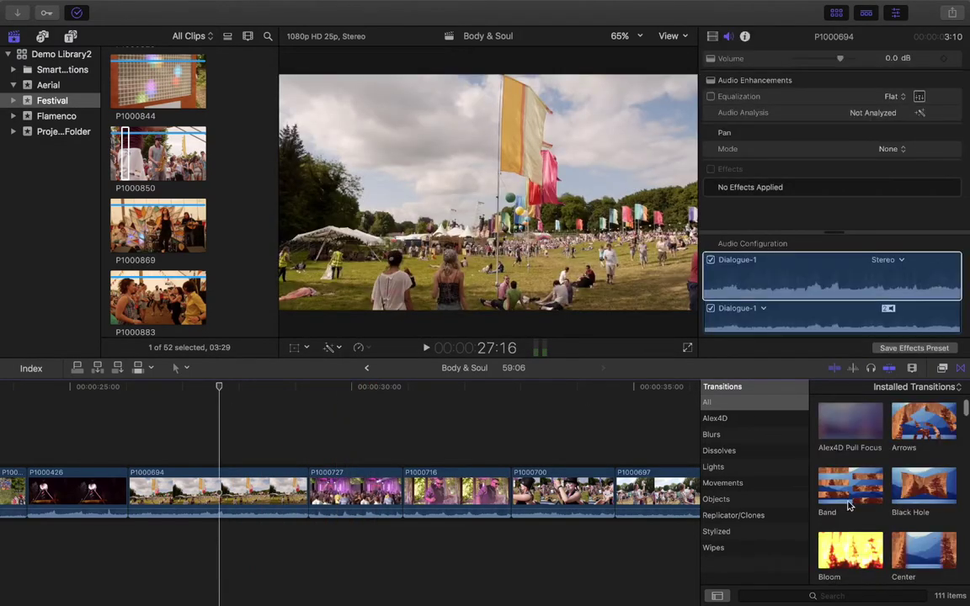
left_click_drag(845, 549, 307, 493)
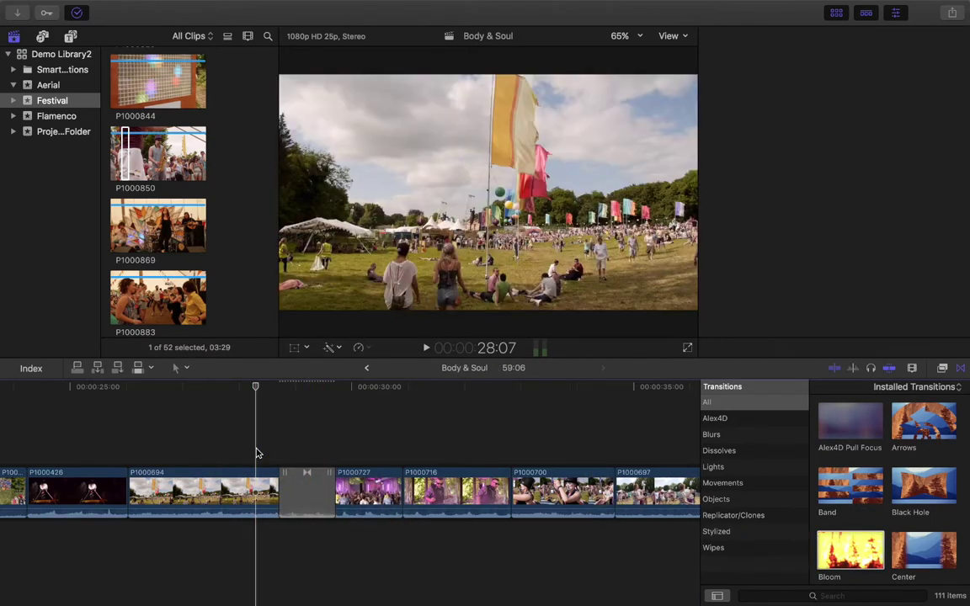
key("space")
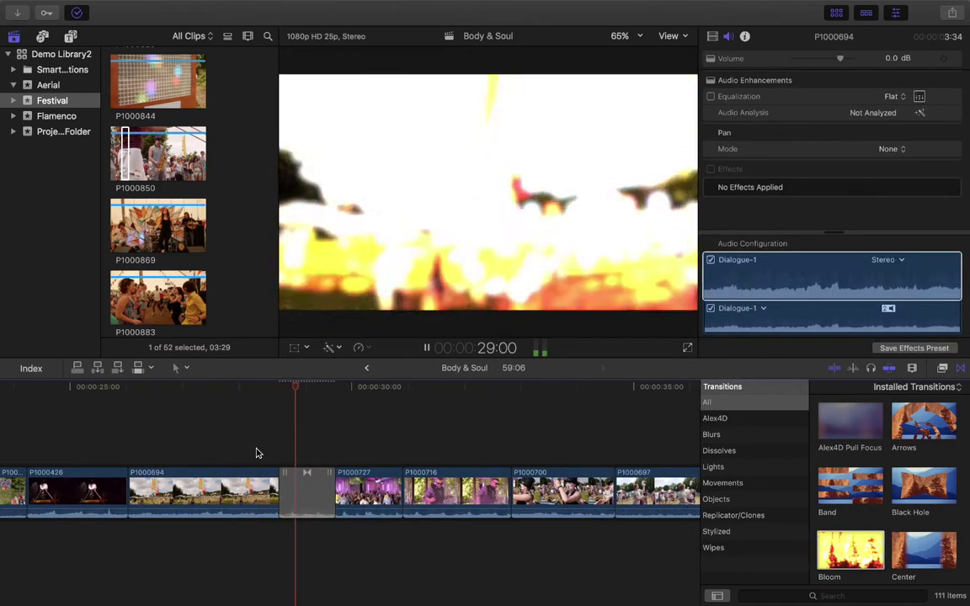
key("space")
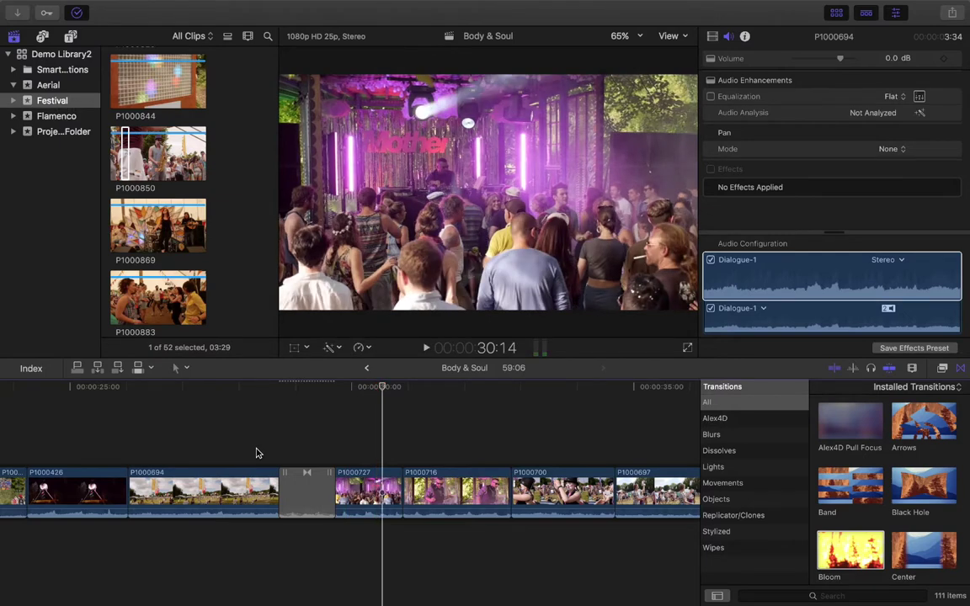
key("super+z")
scroll(850, 480, "down", 5)
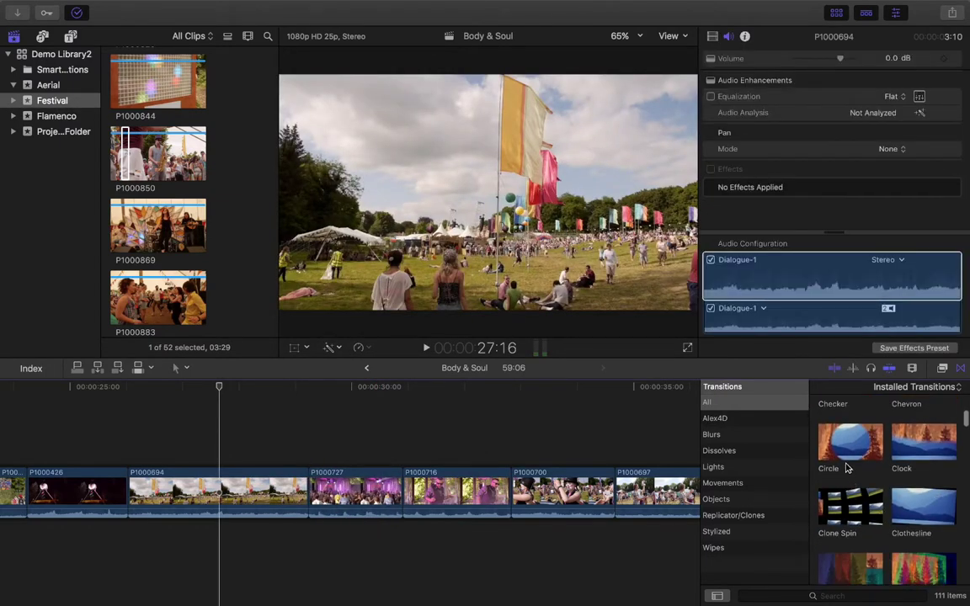
scroll(898, 530, "down", 3)
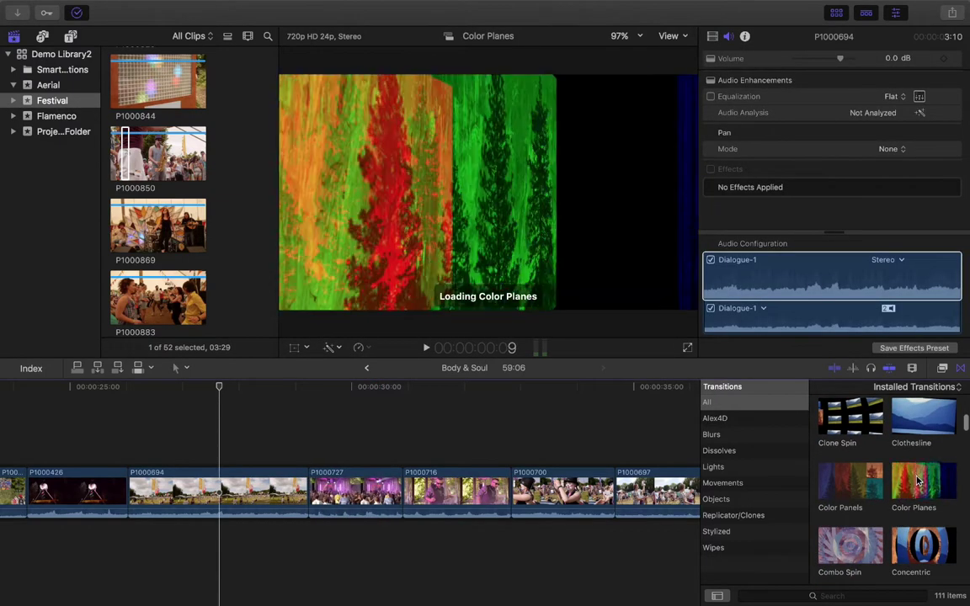
left_click_drag(924, 479, 287, 497)
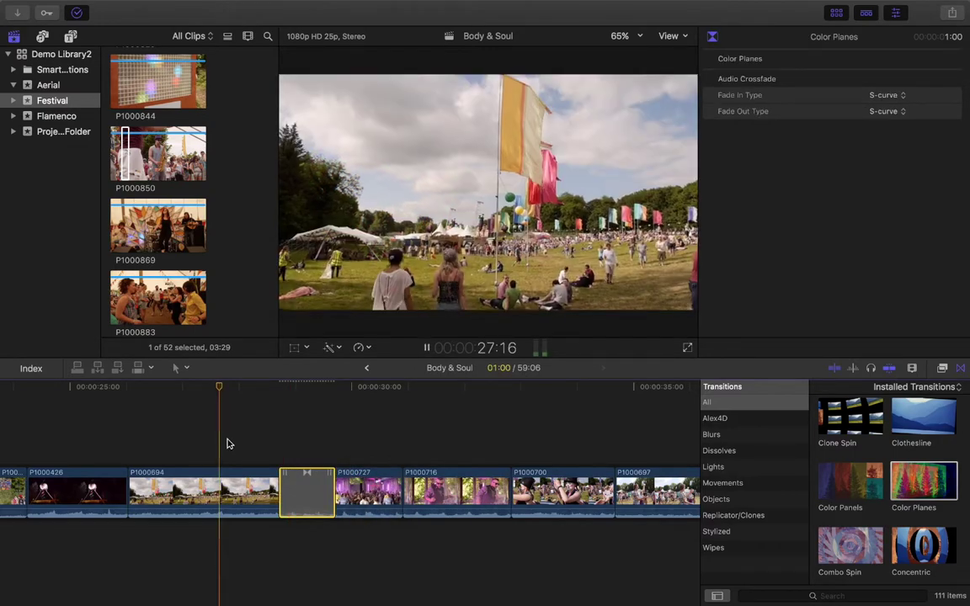
key("space")
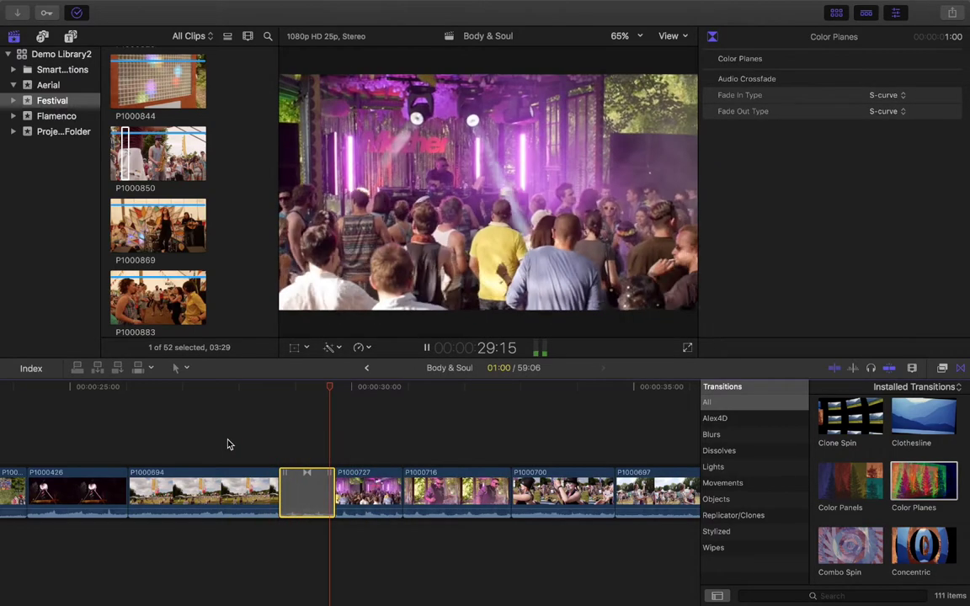
key("space")
key("super+z")
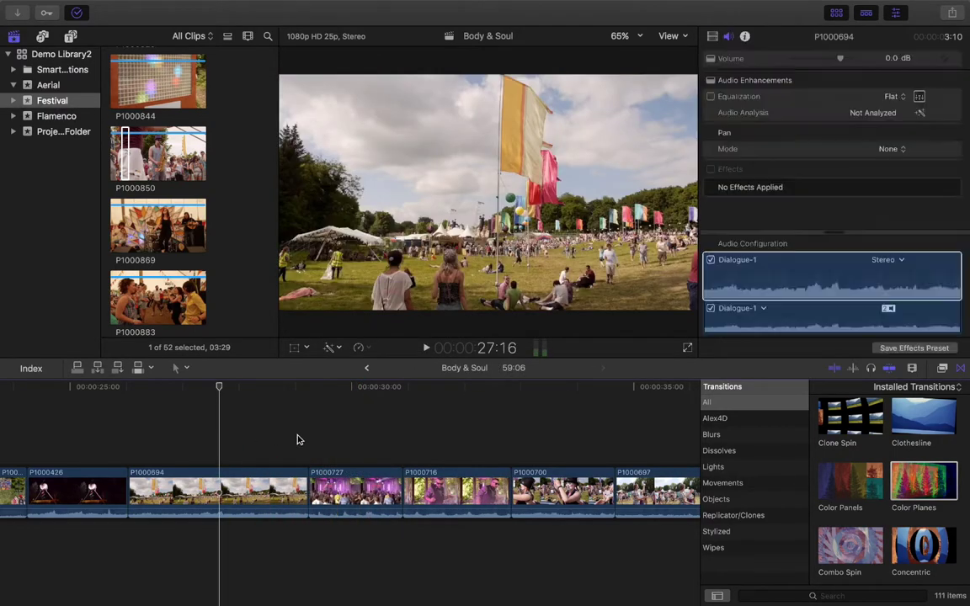
left_click(272, 427)
Step: Drop a Cross Dissolve onto the P1000694/P1000727 edit, lengthen it to 1:11, and park the playhead at 27:10
scroll(869, 468, "up", 5)
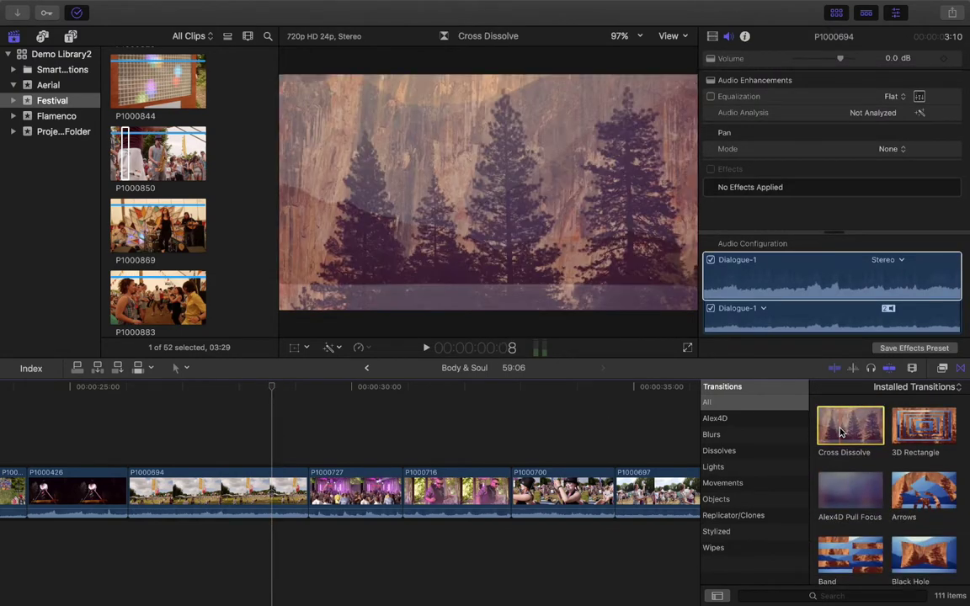
left_click_drag(839, 432, 269, 484)
left_click(233, 401)
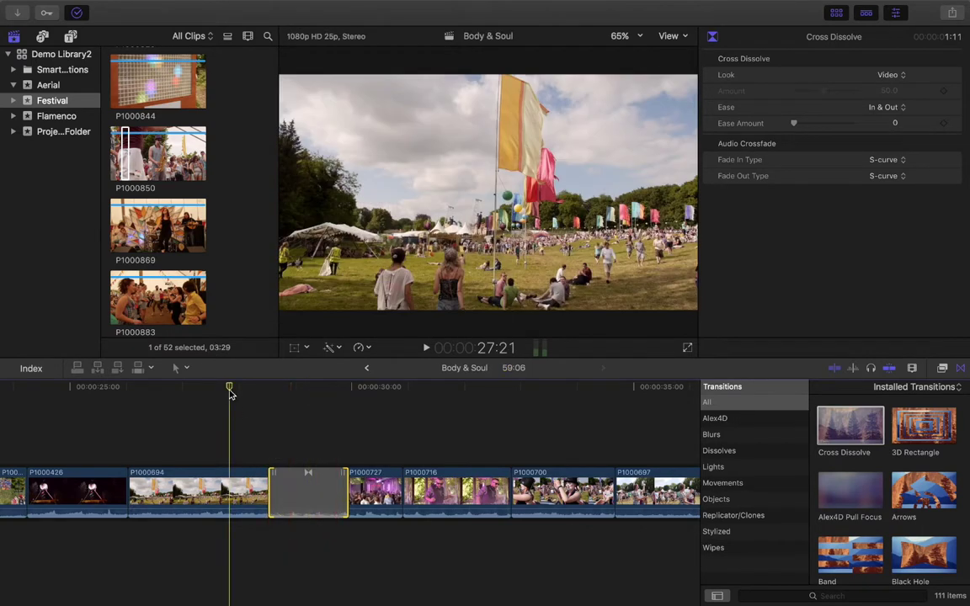
left_click_drag(232, 394, 206, 395)
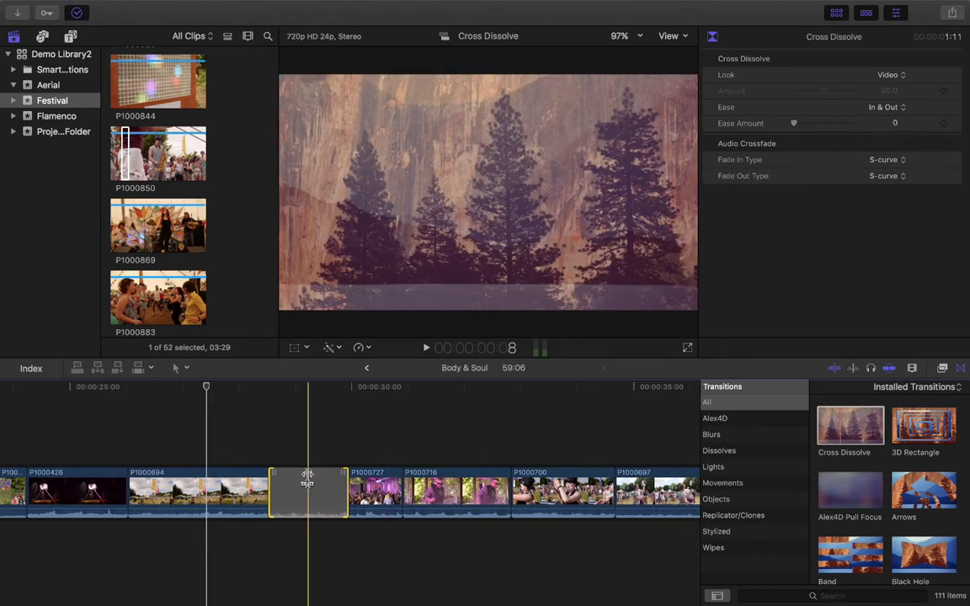
Step: In the precision editor, shift the dissolve's edit earlier, extend P1000727's start, and play back from 26:13
double_click(308, 478)
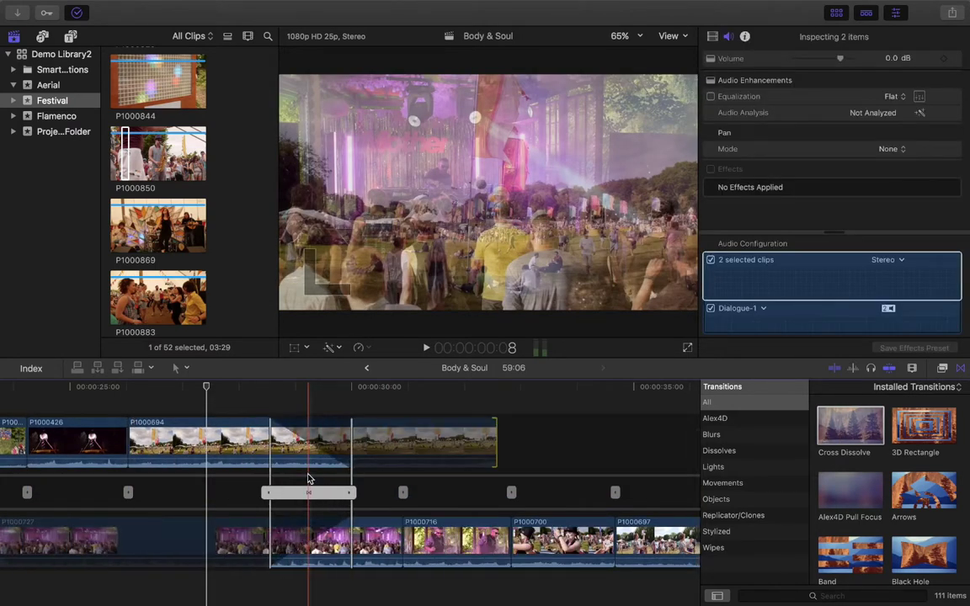
scroll(371, 543, "left", 3)
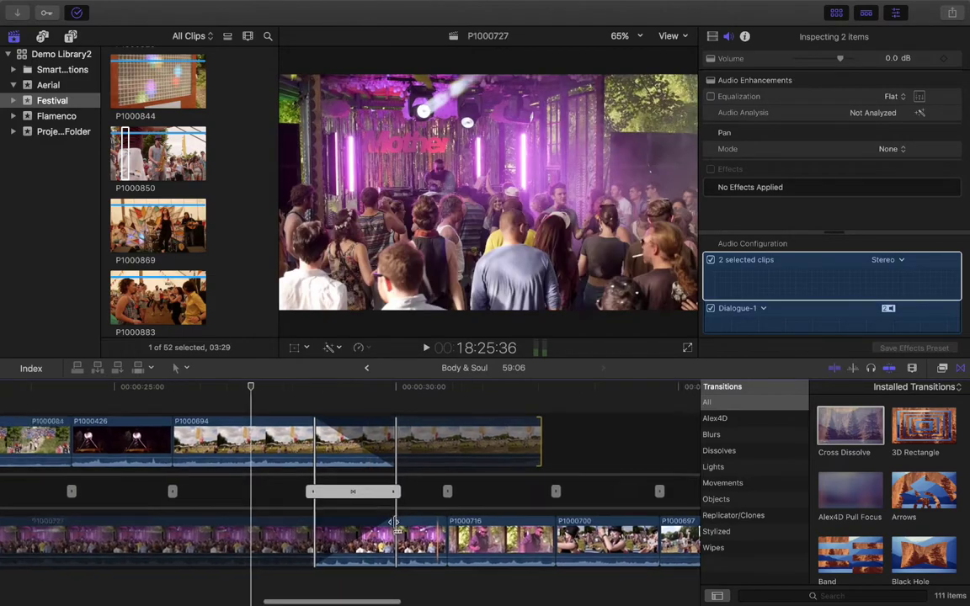
scroll(393, 523, "right", 2)
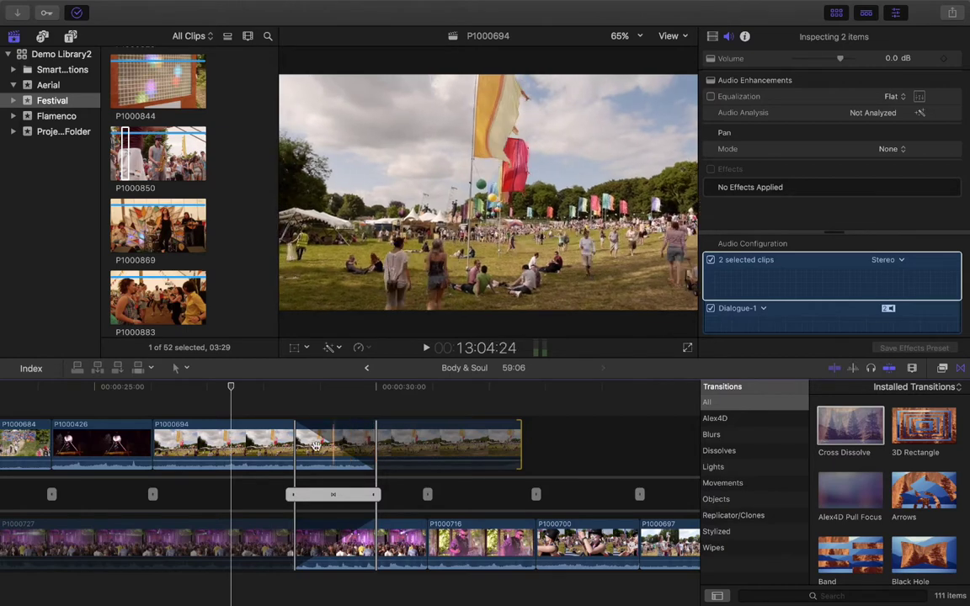
left_click_drag(291, 454, 261, 454)
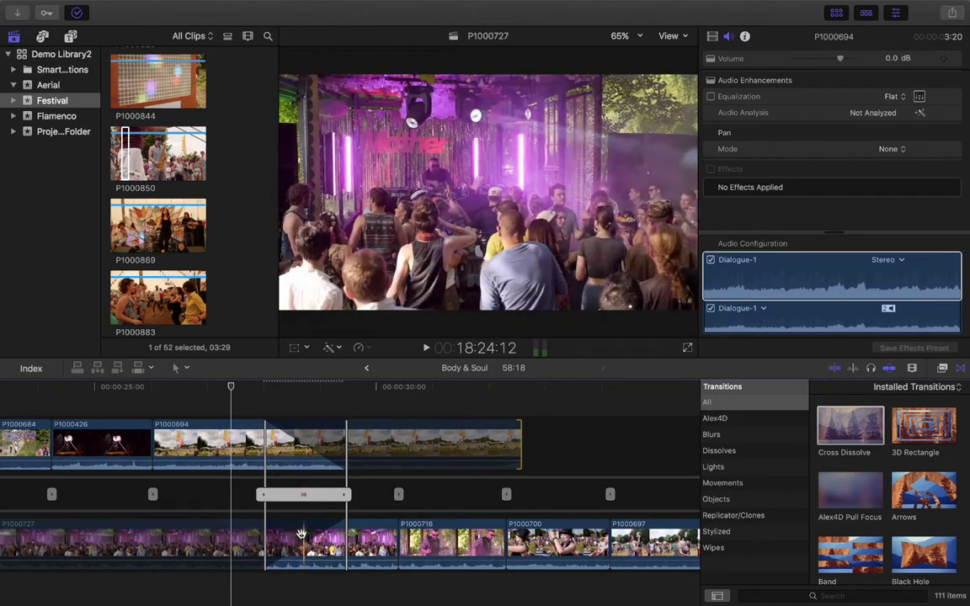
left_click_drag(349, 546, 261, 545)
left_click(95, 388)
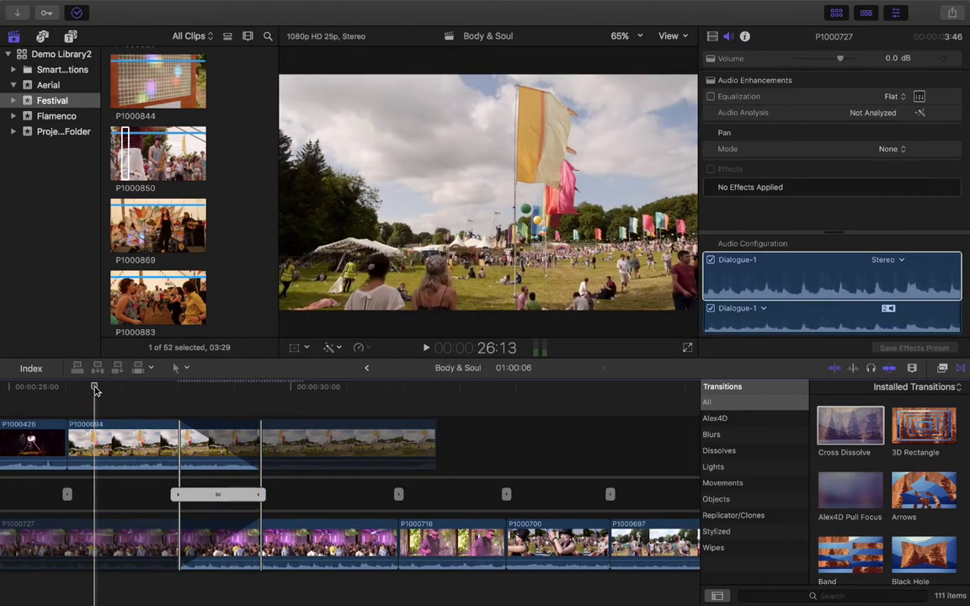
key("space")
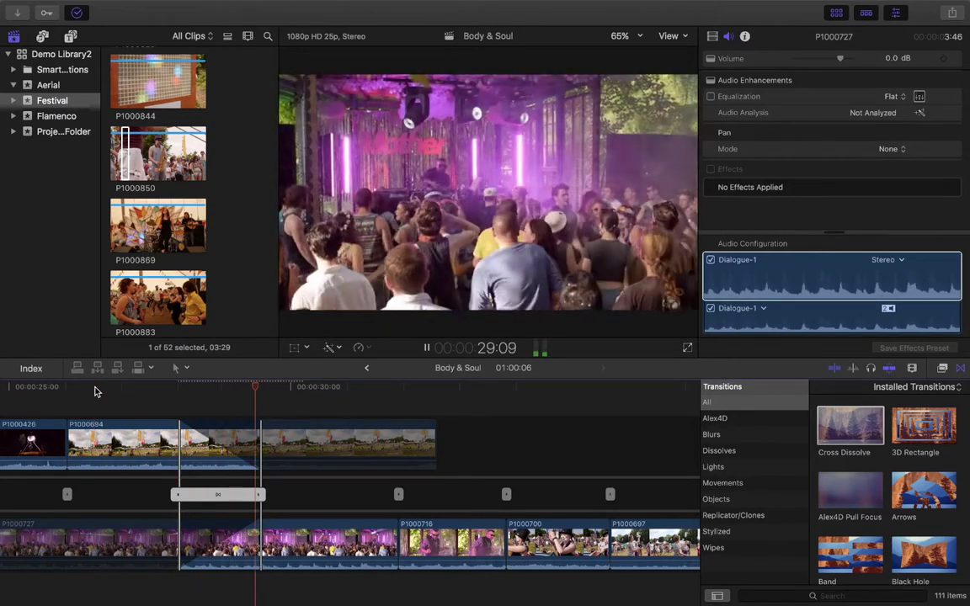
key("space")
Step: Roll the P1000694/P1000727 edit point later, pull P1000727's start earlier, and lengthen the cross dissolve
scroll(277, 435, "left", 5)
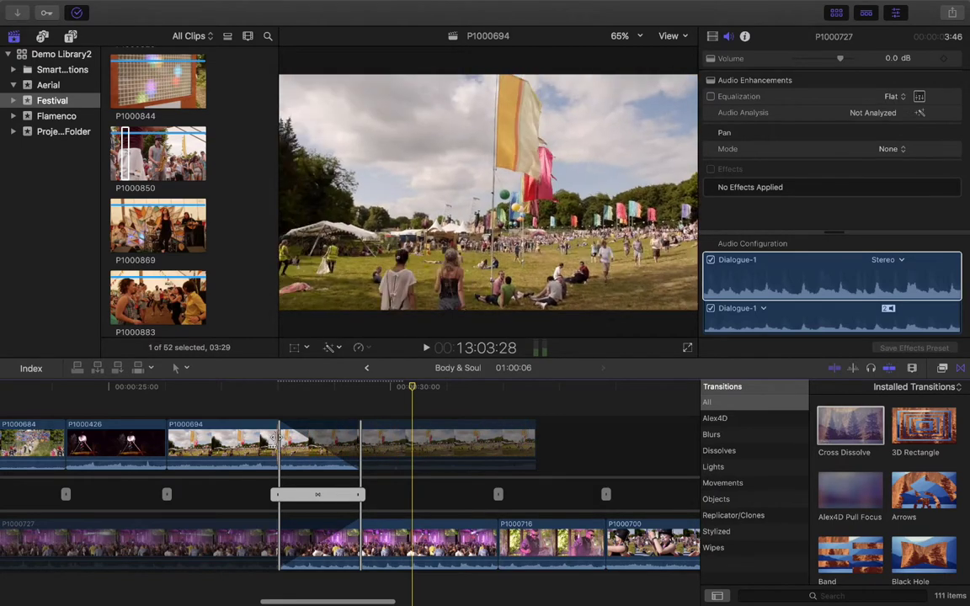
left_click_drag(278, 441, 462, 452)
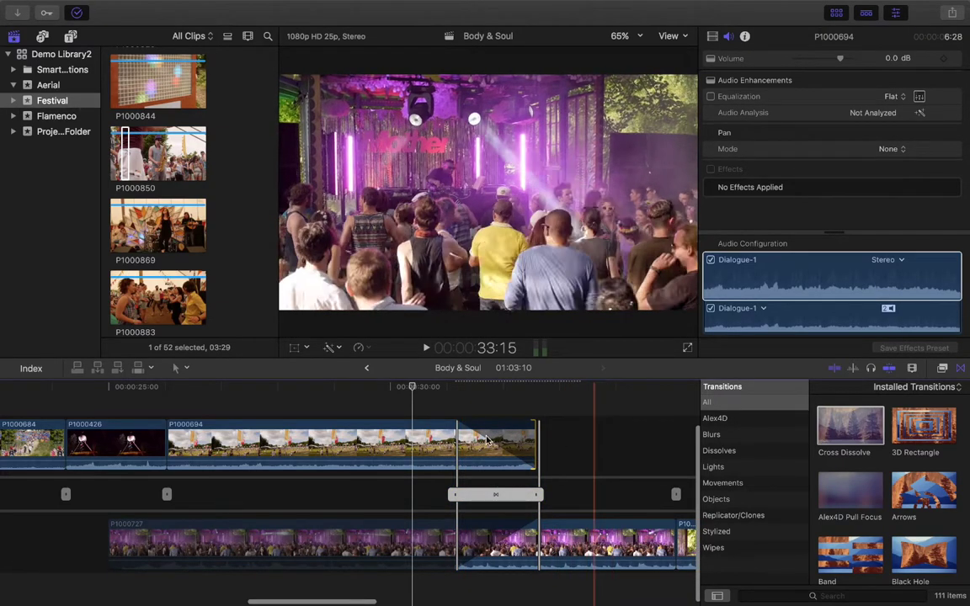
left_click_drag(456, 438, 438, 437)
scroll(437, 455, "right", 3)
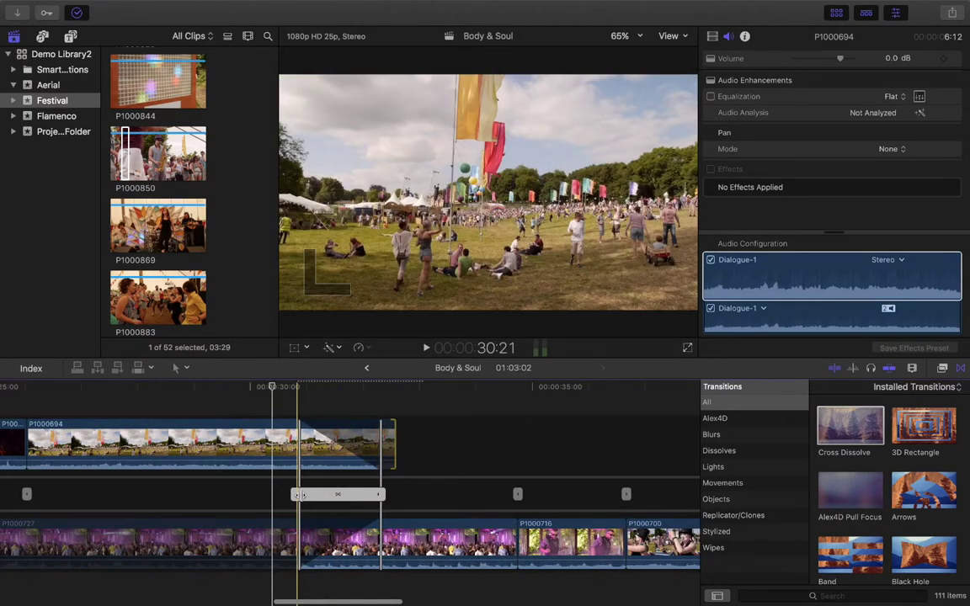
left_click_drag(302, 495, 244, 502)
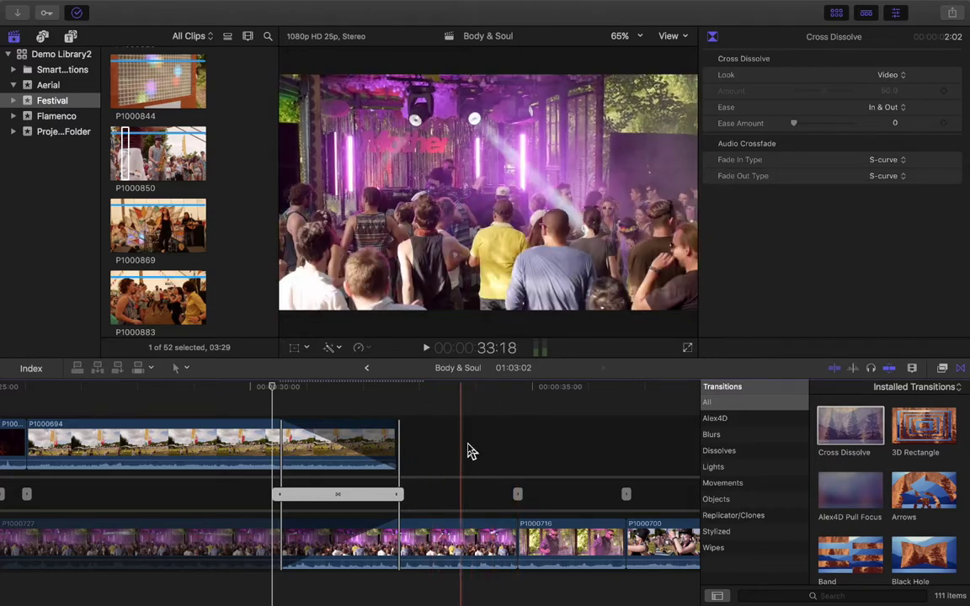
left_click(456, 389)
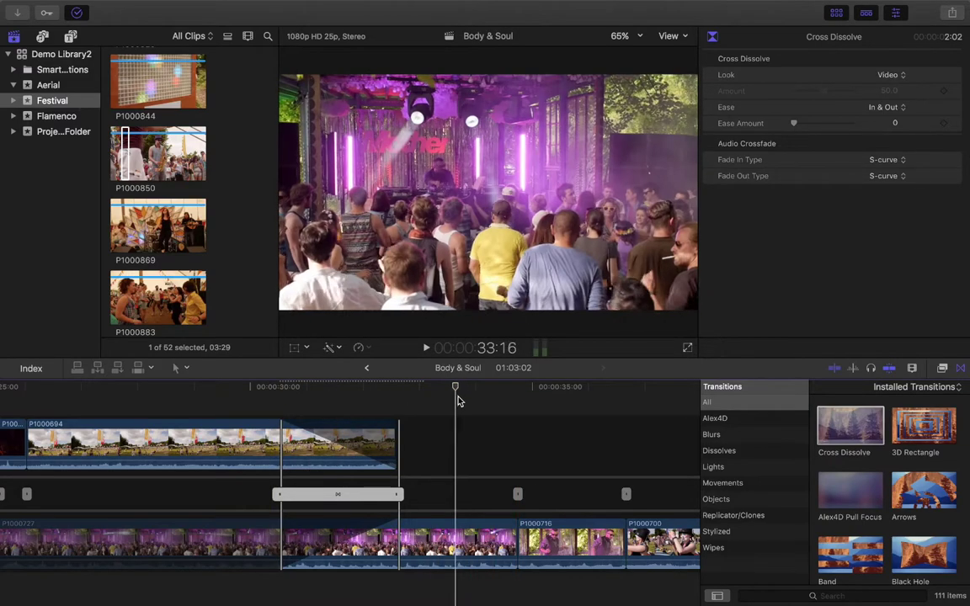
Step: Move the edit 9 frames earlier in precision trimming and resize the cross dissolve to about 1:23
double_click(337, 497)
double_click(336, 496)
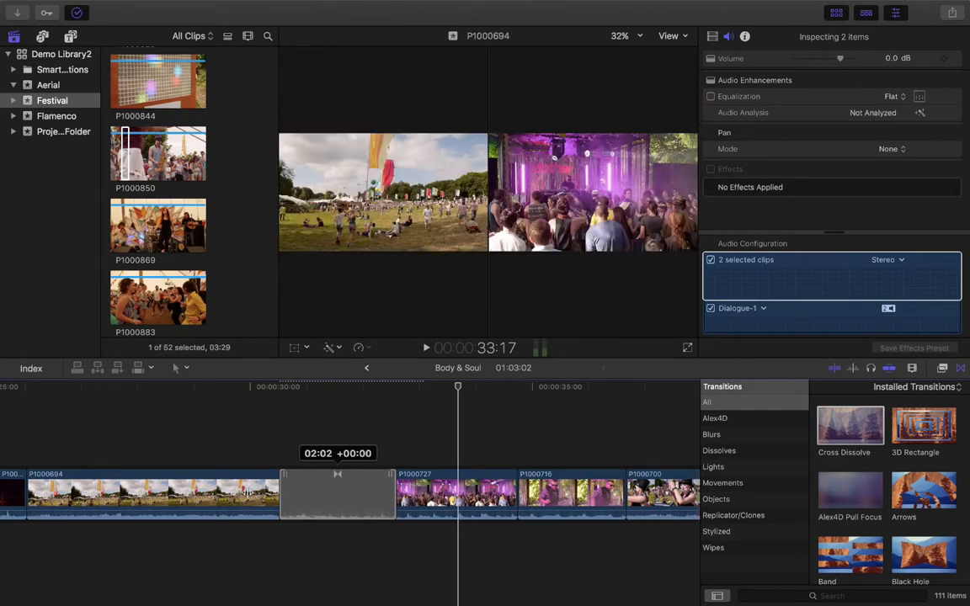
left_click(337, 488)
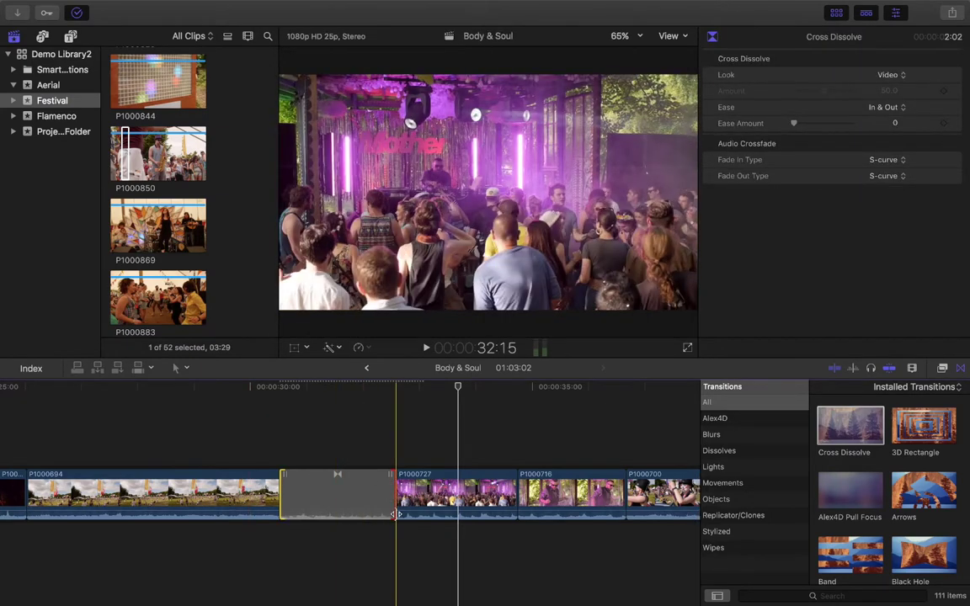
double_click(336, 476)
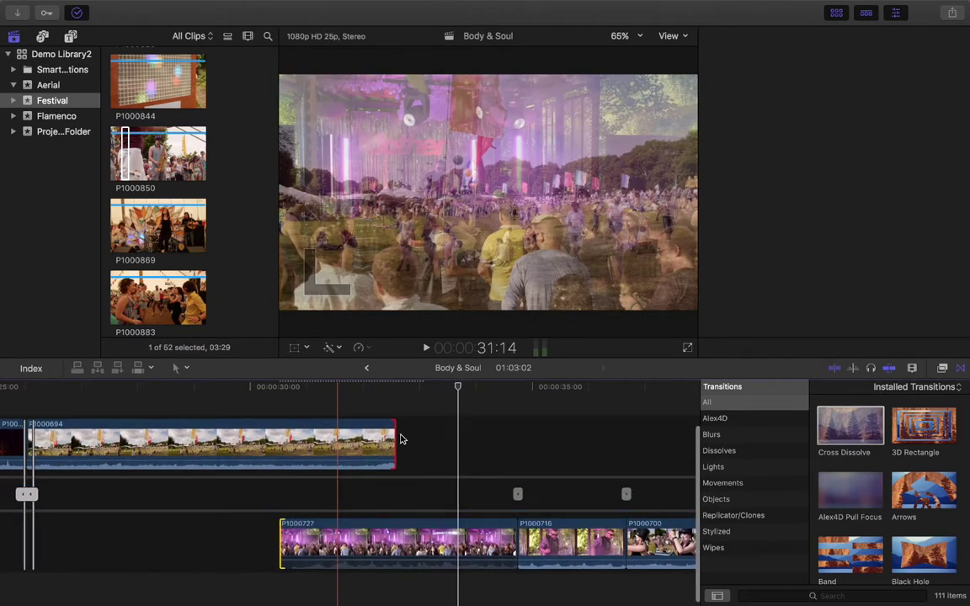
left_click(400, 438)
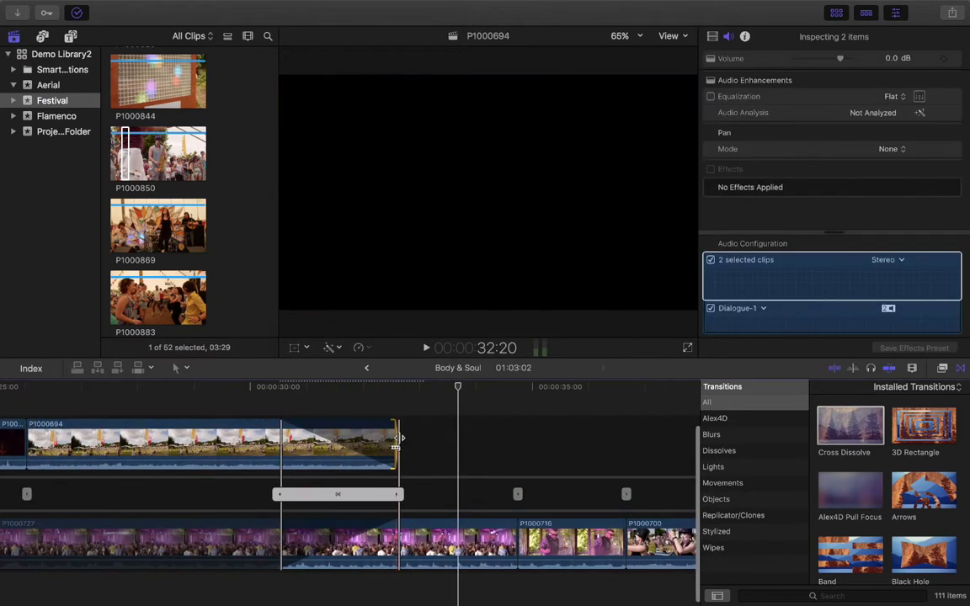
left_click_drag(254, 449, 152, 446)
left_click_drag(167, 494, 109, 494)
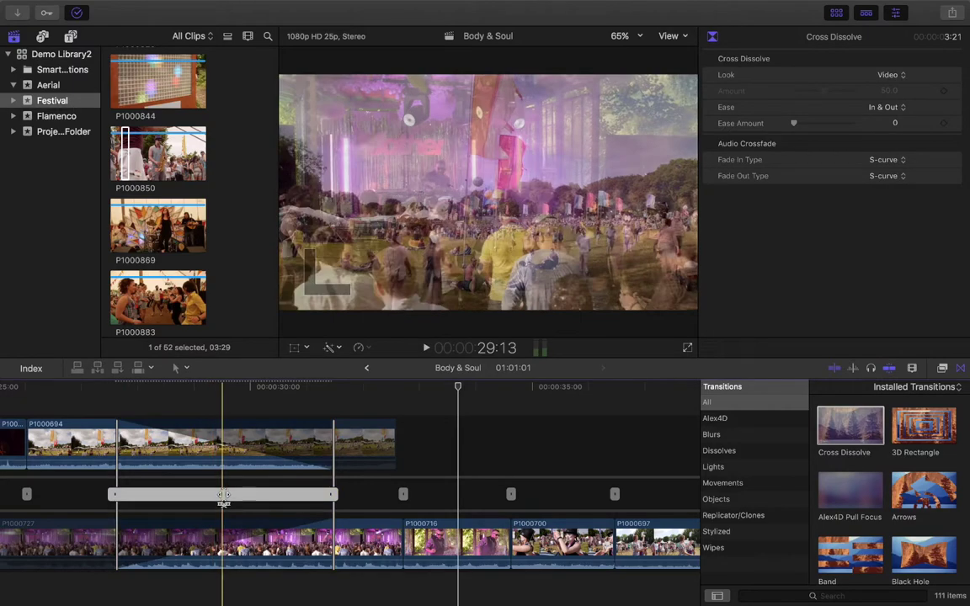
key("Escape")
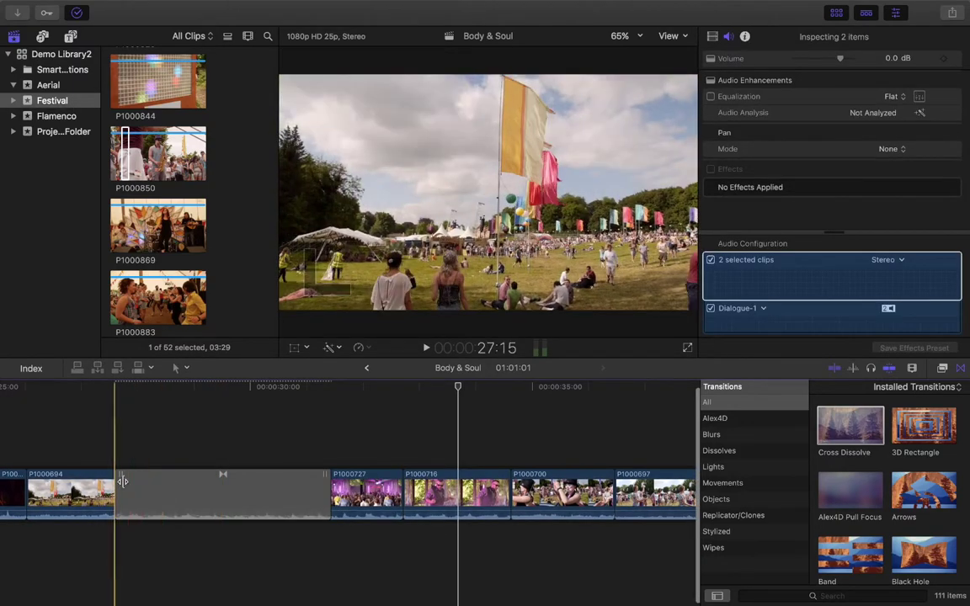
left_click_drag(129, 480, 172, 480)
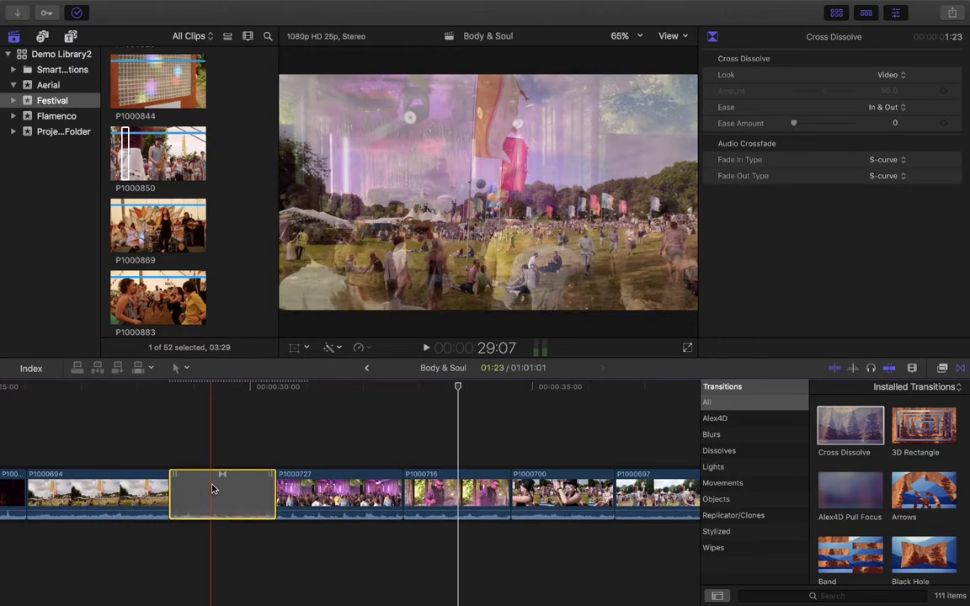
left_click(118, 444)
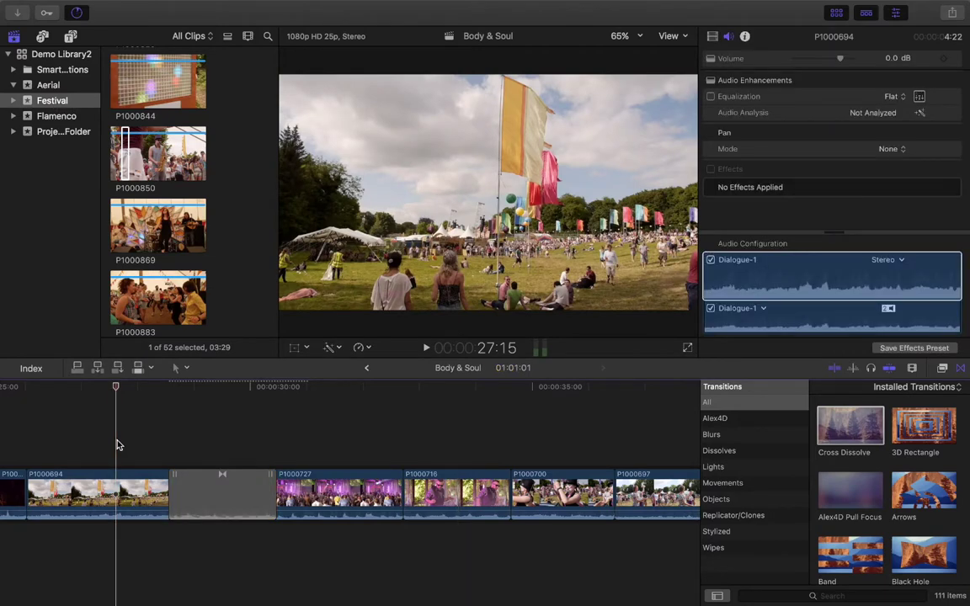
key("space")
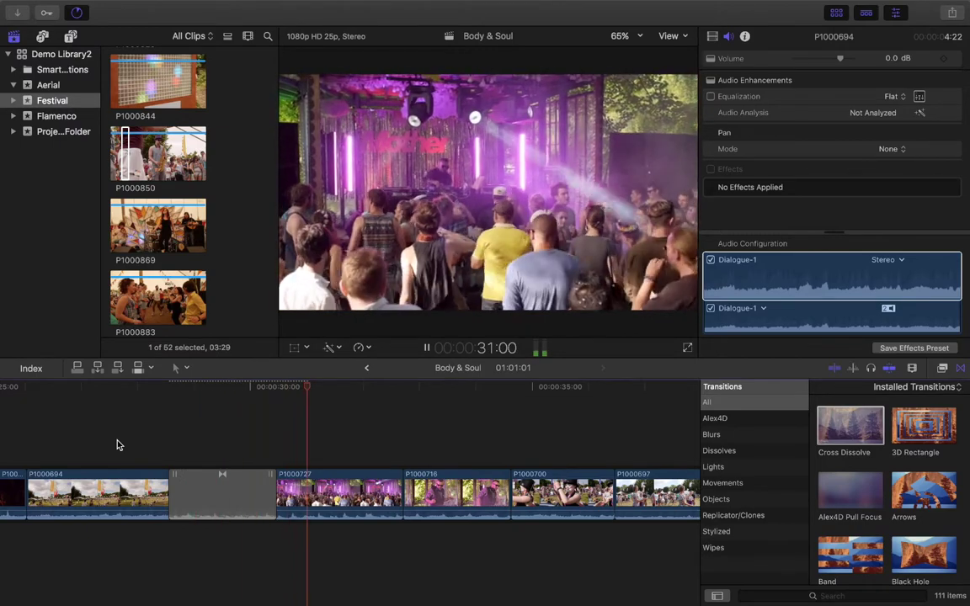
key("space")
left_click(194, 489)
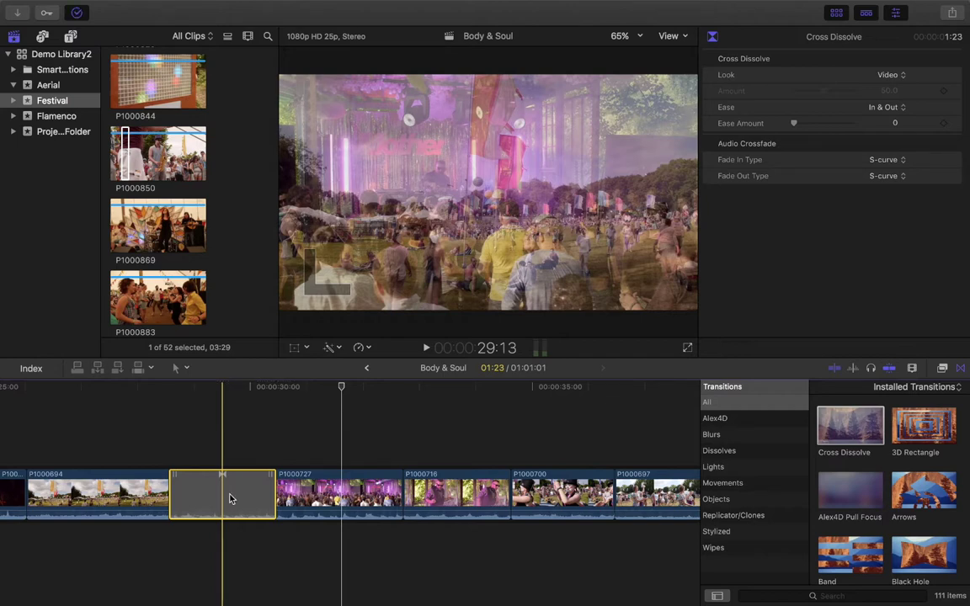
key("super+minus")
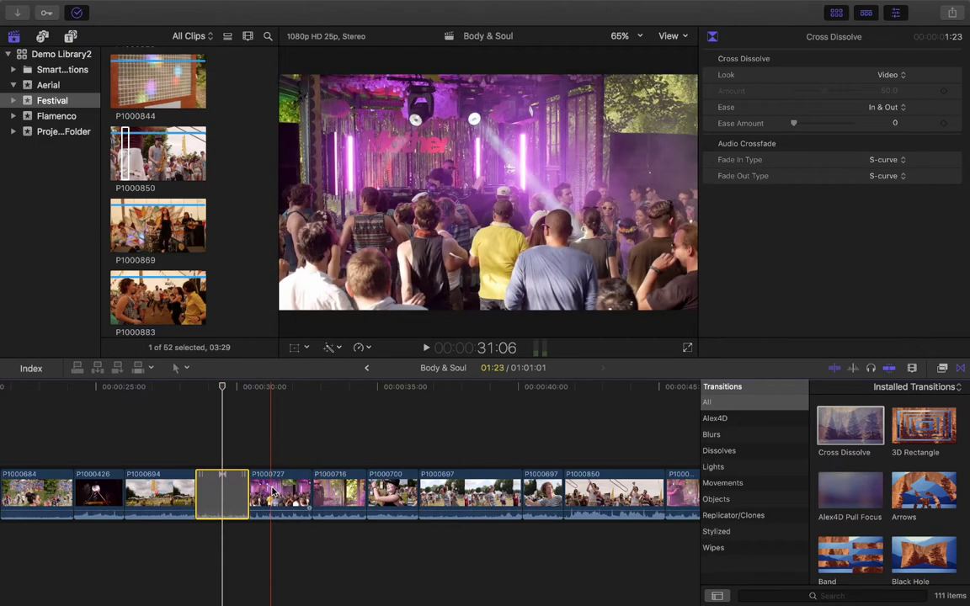
key("super+equal")
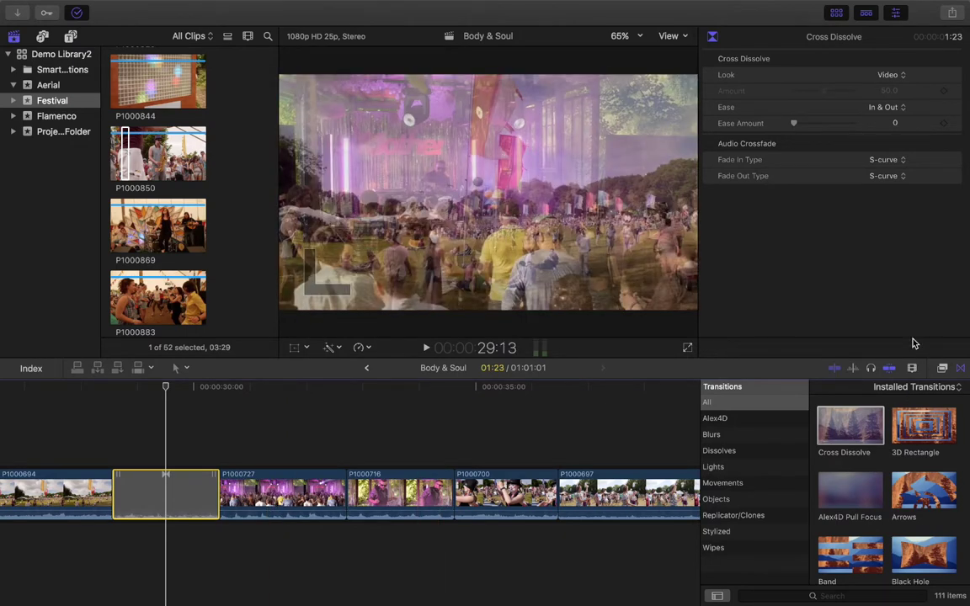
Step: Switch timeline clips to the second Clip Appearance layout and hide the Transitions browser
left_click(912, 369)
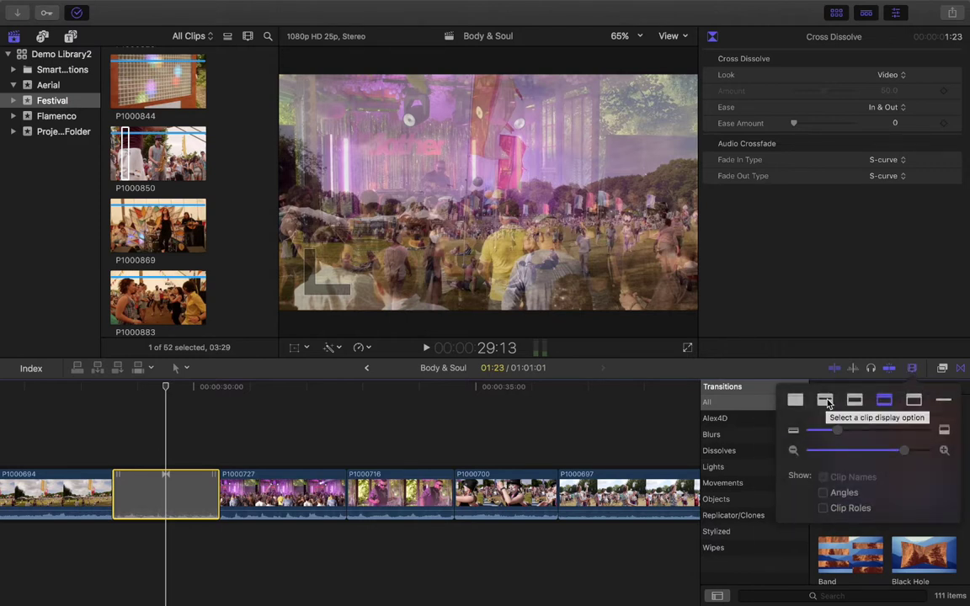
left_click(825, 401)
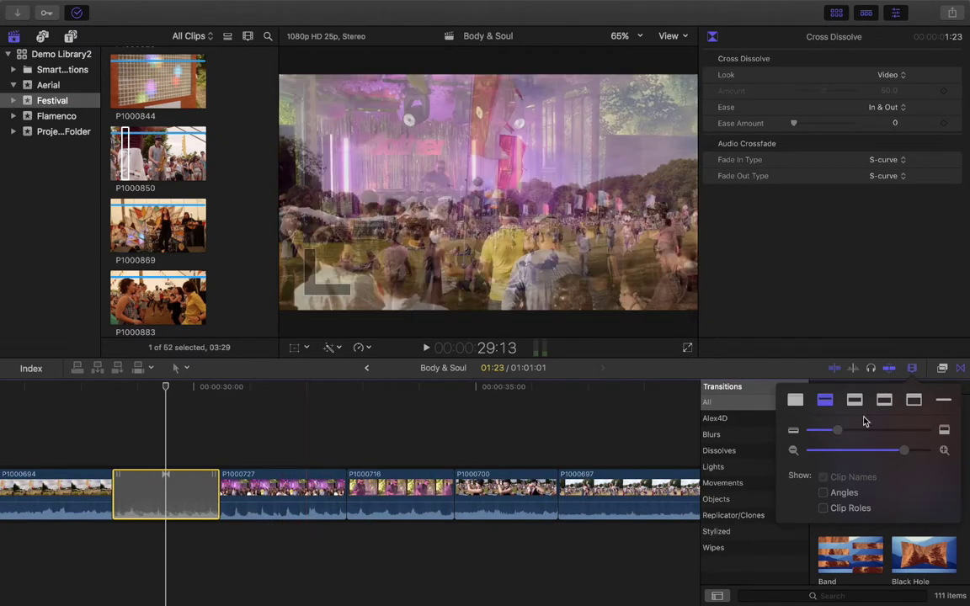
left_click(916, 377)
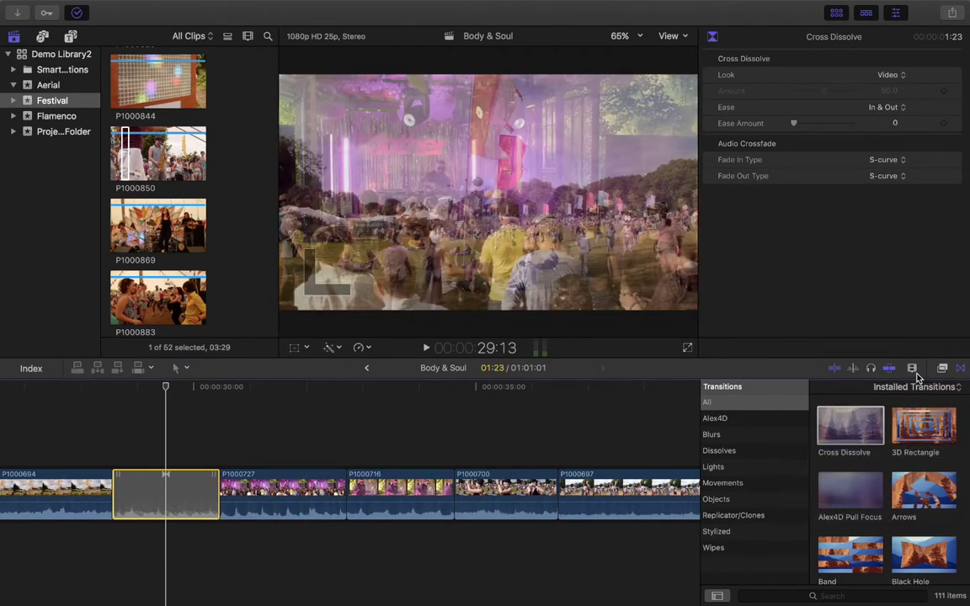
left_click(960, 369)
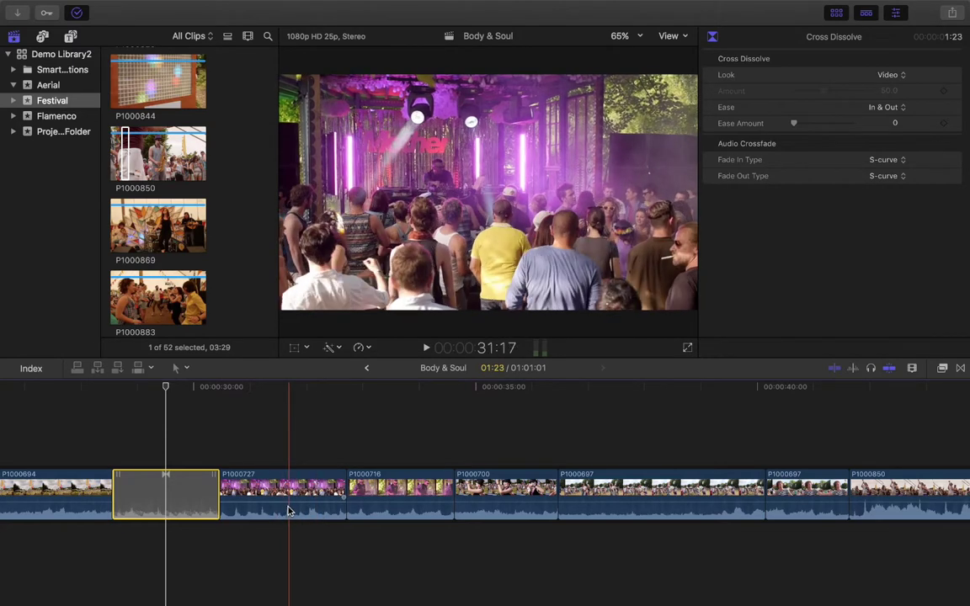
Step: Expand P1000727's audio below its video; briefly expand, then collapse, P1000700's audio
double_click(287, 512)
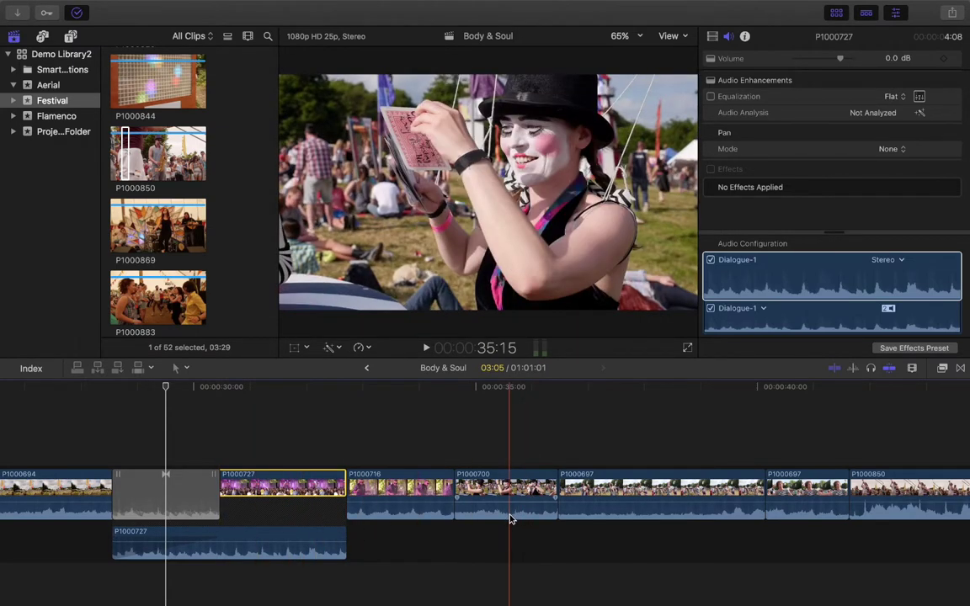
double_click(511, 515)
left_click_drag(493, 516, 500, 484)
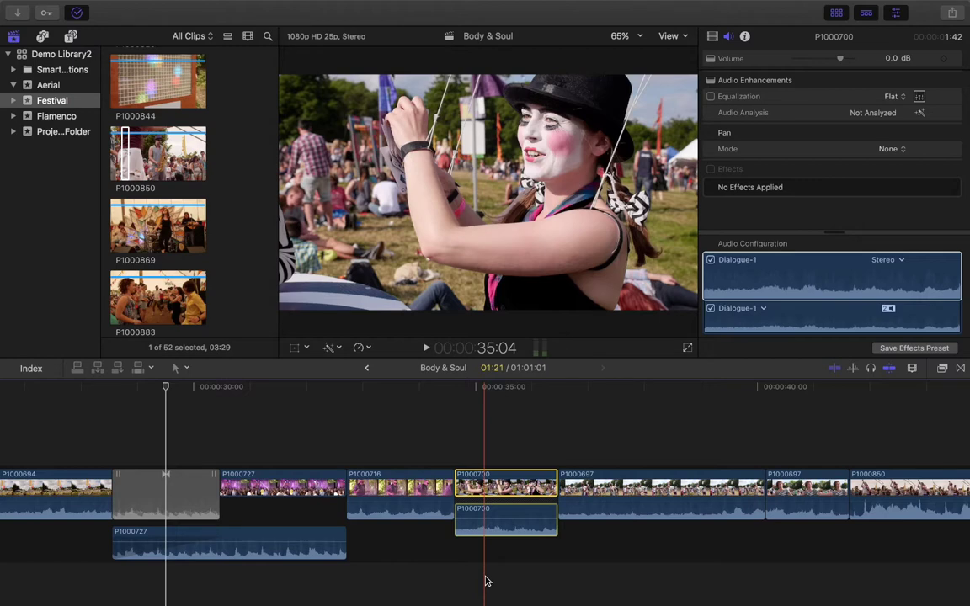
double_click(496, 526)
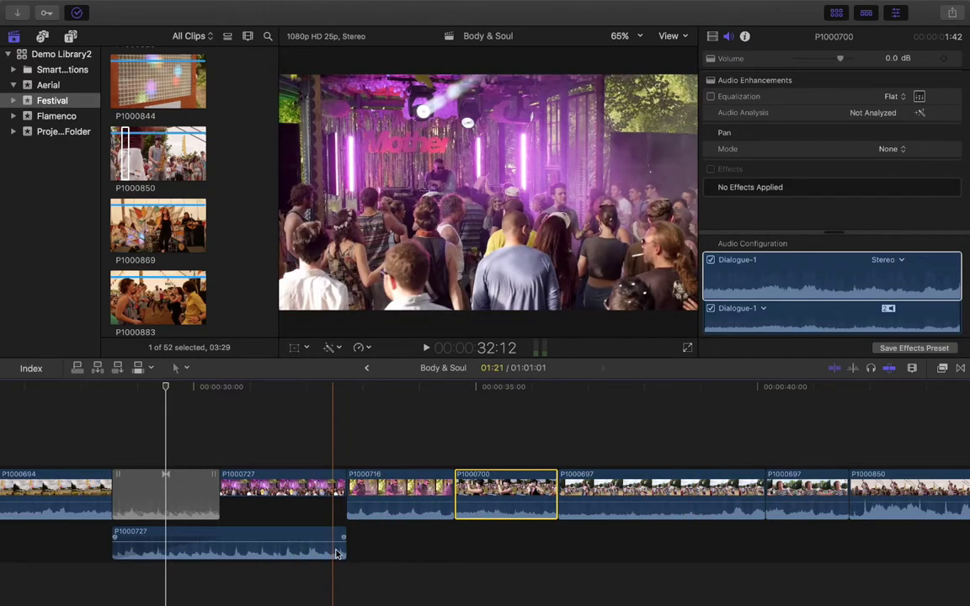
Step: Drag the end of P1000727's audio under P1000716 to P1000700's end
mouse_move(344, 554)
left_mouse_down()
mouse_move(430, 554)
mouse_move(343, 555)
left_mouse_up()
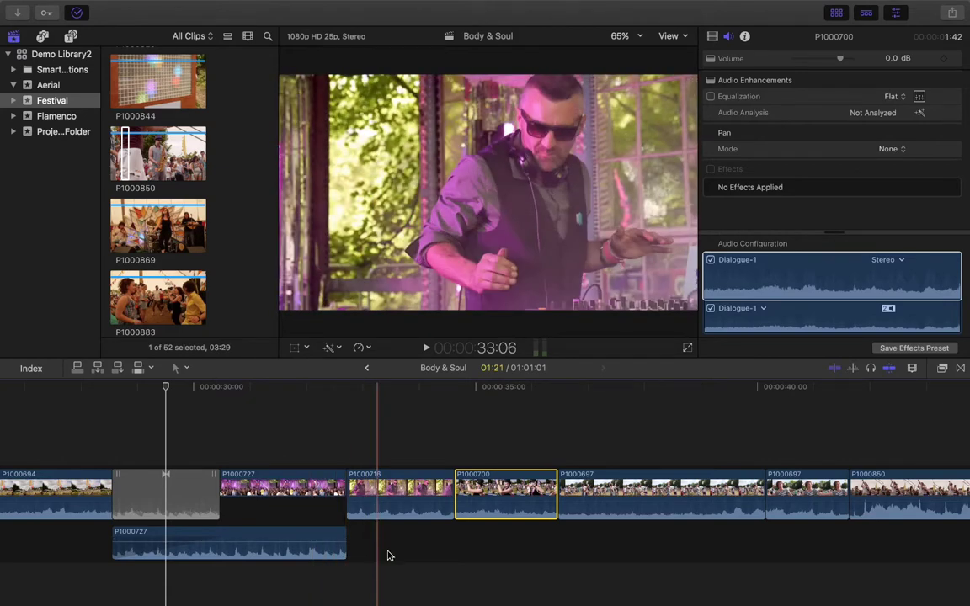
left_click(344, 552)
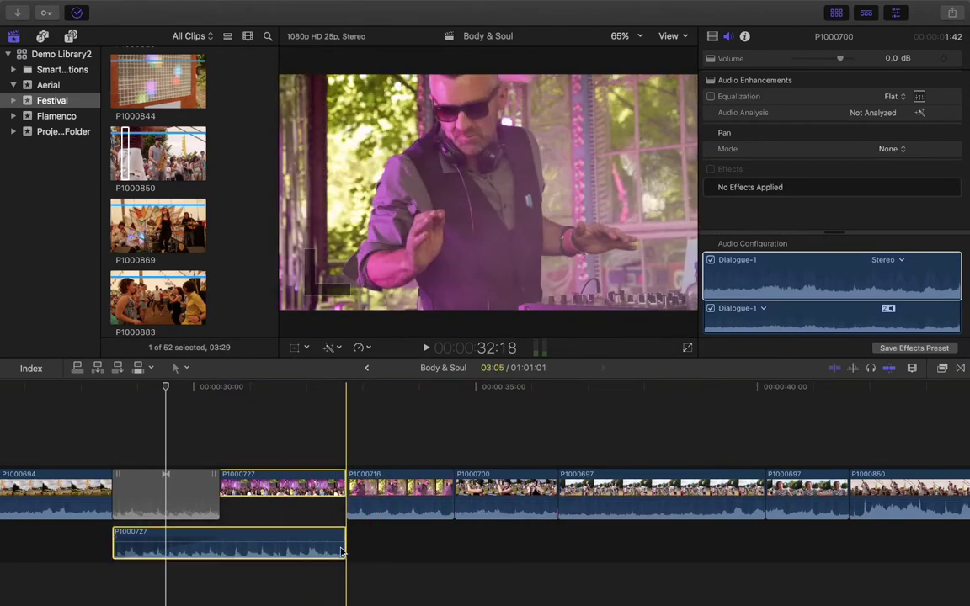
left_click(344, 553)
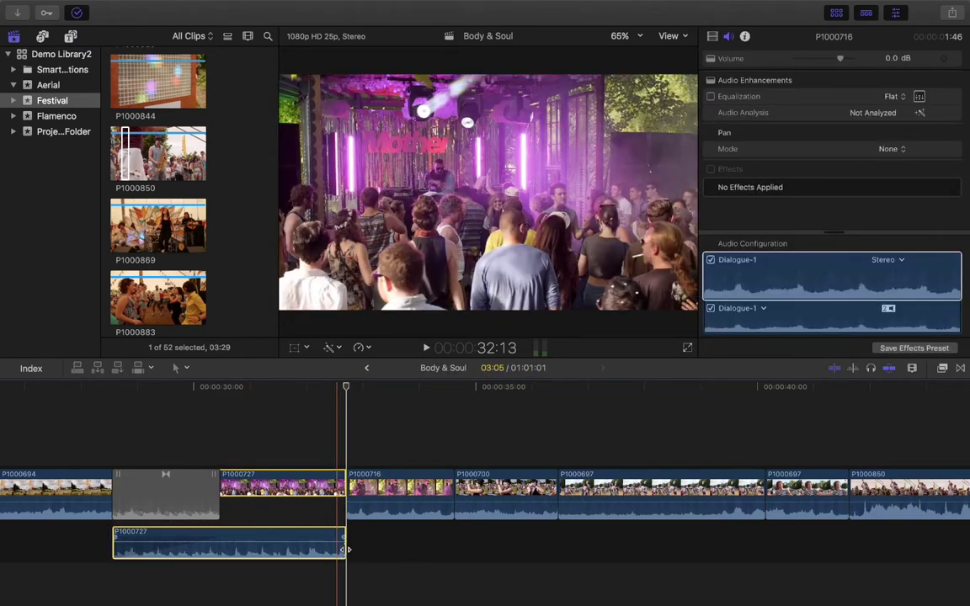
left_click_drag(345, 549, 557, 553)
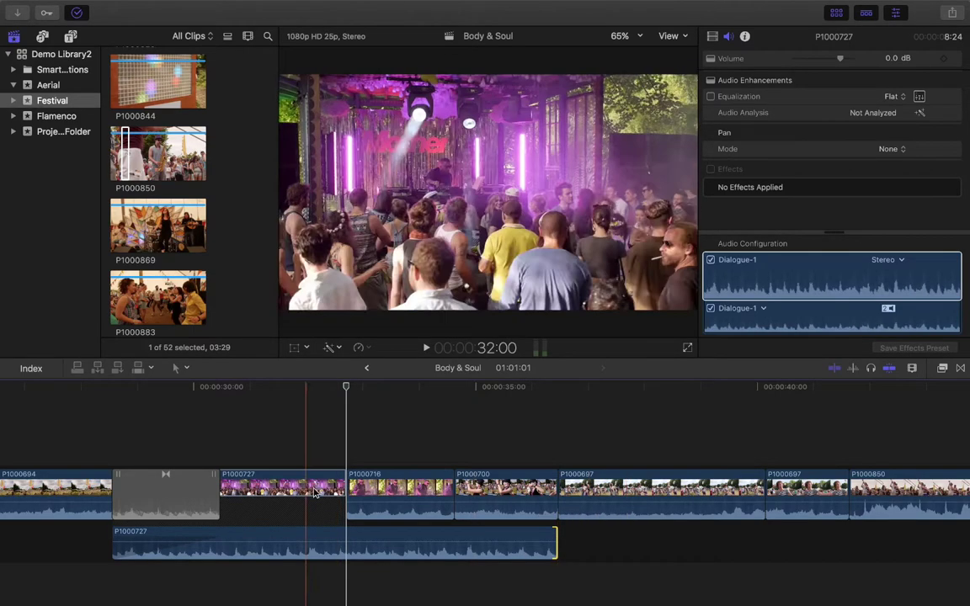
Step: Play back the new L-cut audio overlap from just before the cut
left_click(317, 420)
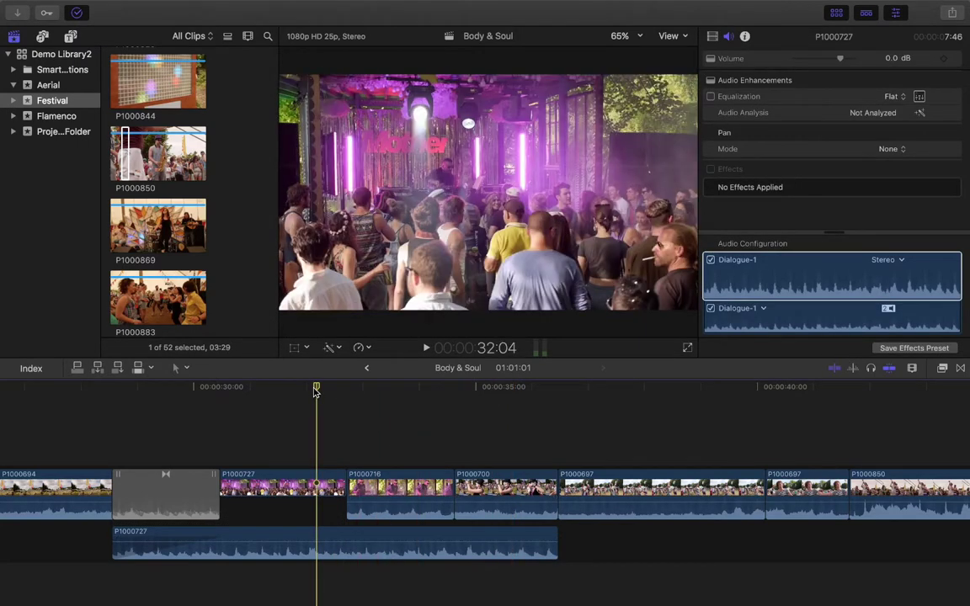
key("space")
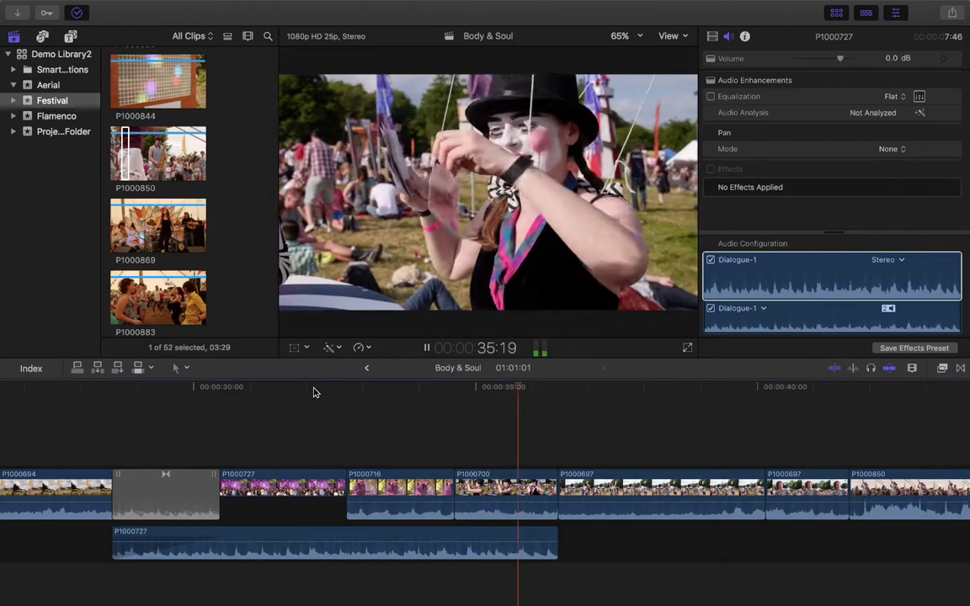
key("space")
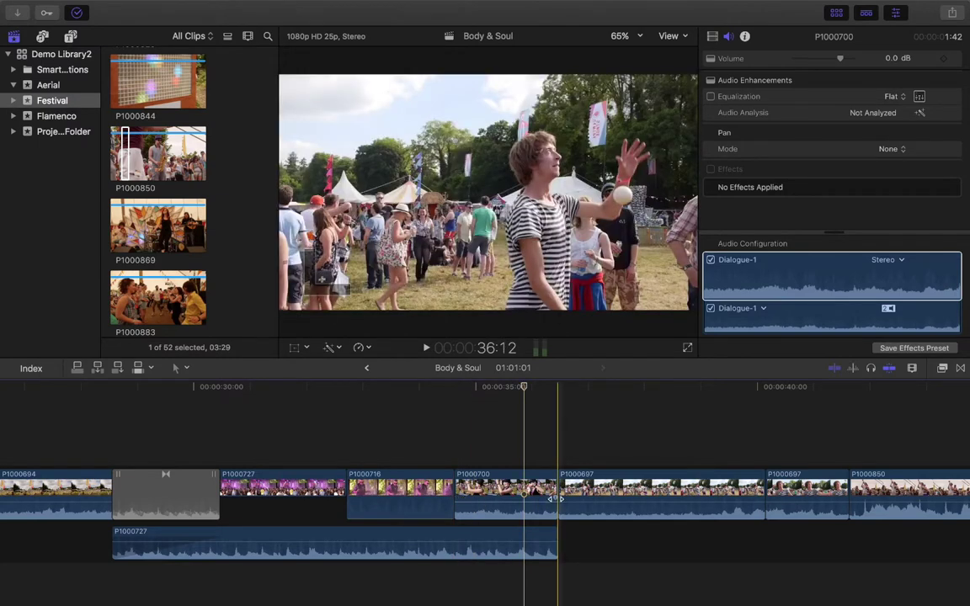
Step: Move the P1000716/P1000700 cut later, shorten P1000727's audio tail, and play the overlap
left_click_drag(457, 498, 509, 498)
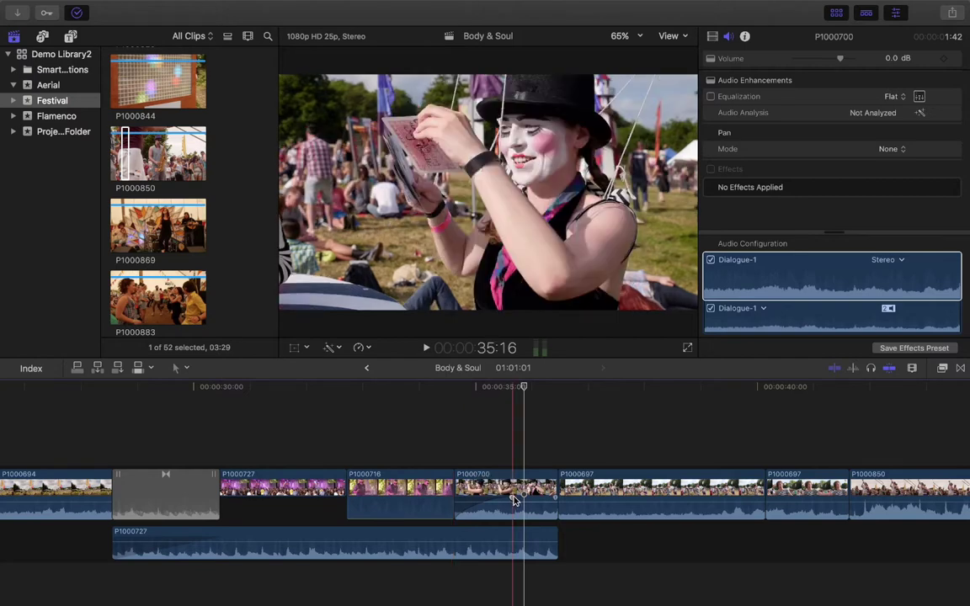
left_click_drag(554, 534, 452, 536)
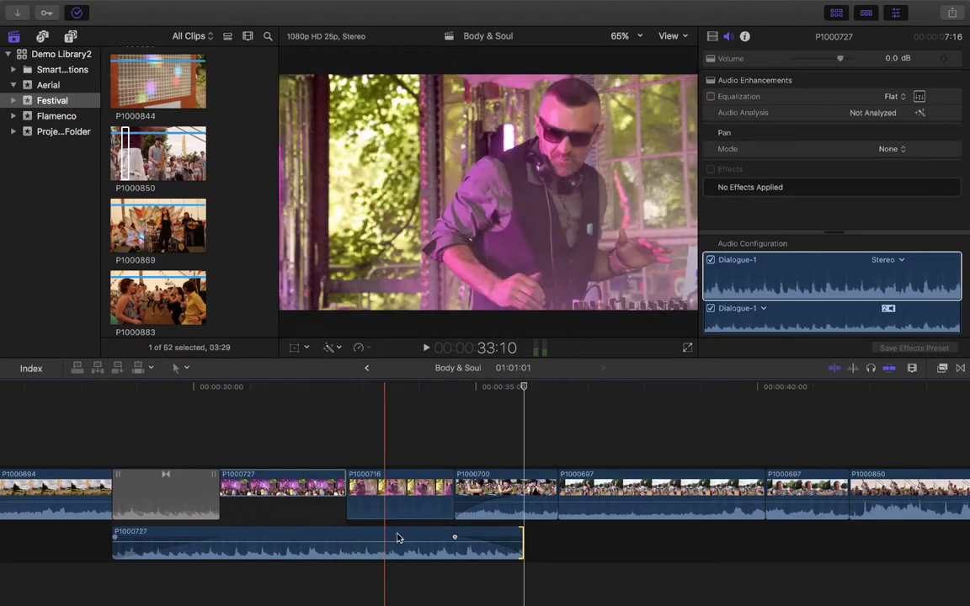
left_click(249, 413)
key("space")
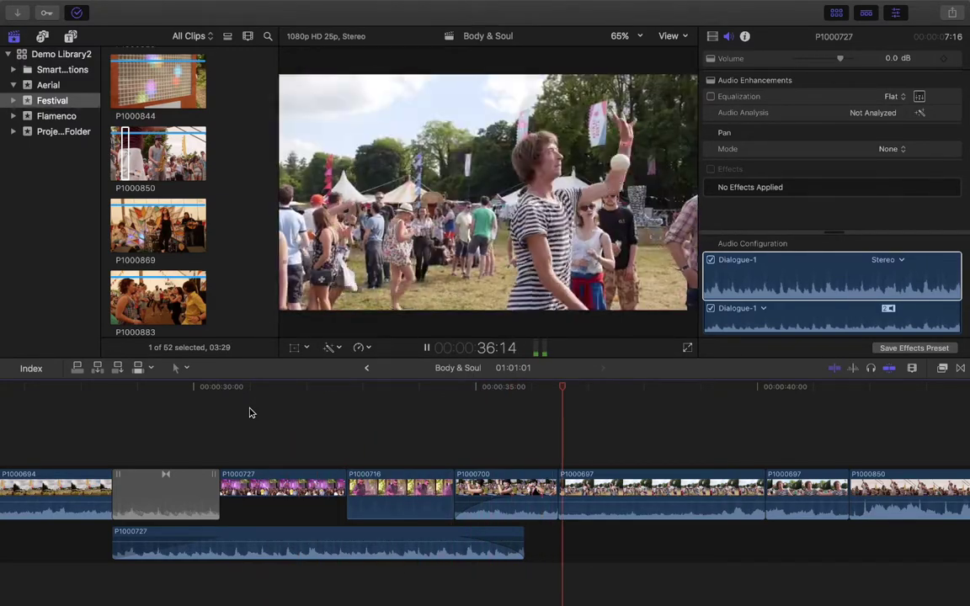
key("space")
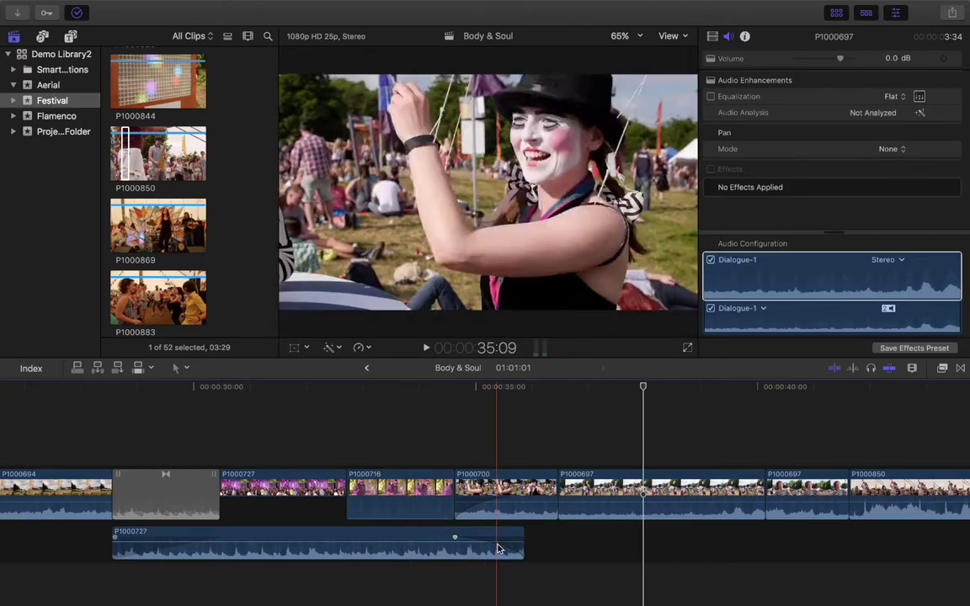
Step: Trim P1000727's detached audio further so it ends inside P1000716, reviewing playback
mouse_move(522, 530)
left_mouse_down()
mouse_move(444, 528)
mouse_move(522, 528)
mouse_move(496, 528)
mouse_move(522, 539)
left_mouse_up()
left_click(395, 432)
key("space")
key("space")
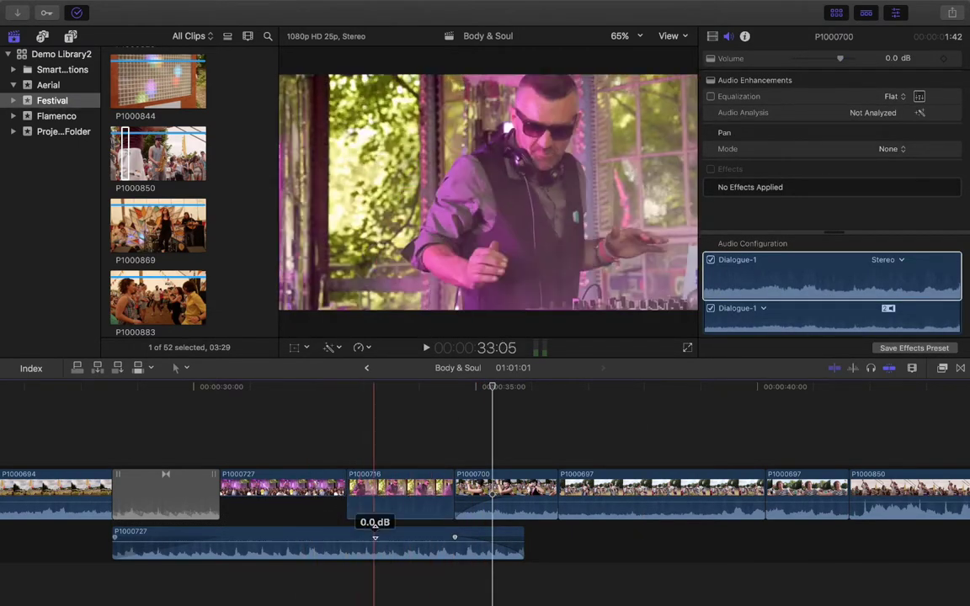
left_click_drag(521, 533, 413, 532)
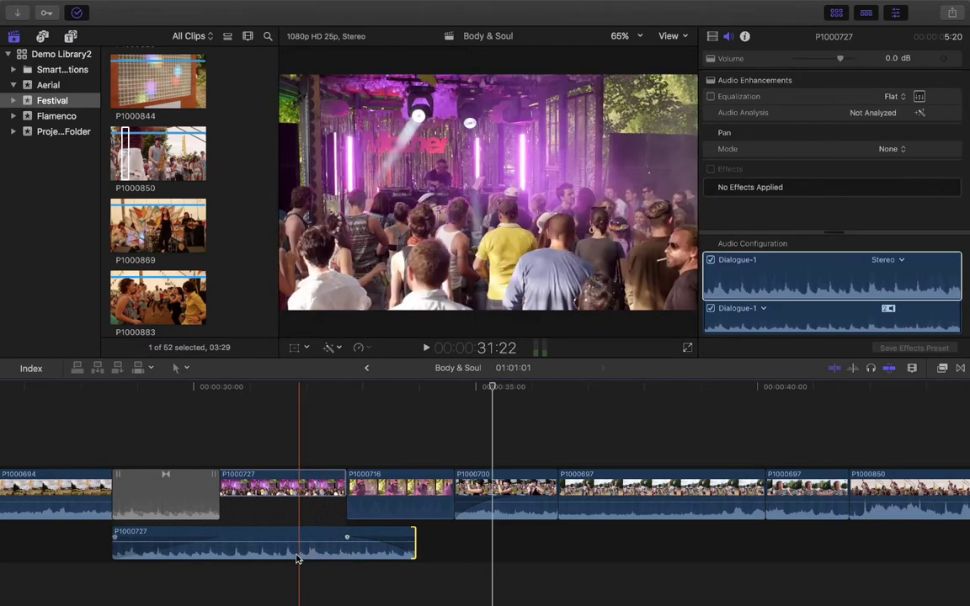
Step: Rejoin P1000727's audio and play it, then detach it, extend it past the cut, and undo
key("Delete")
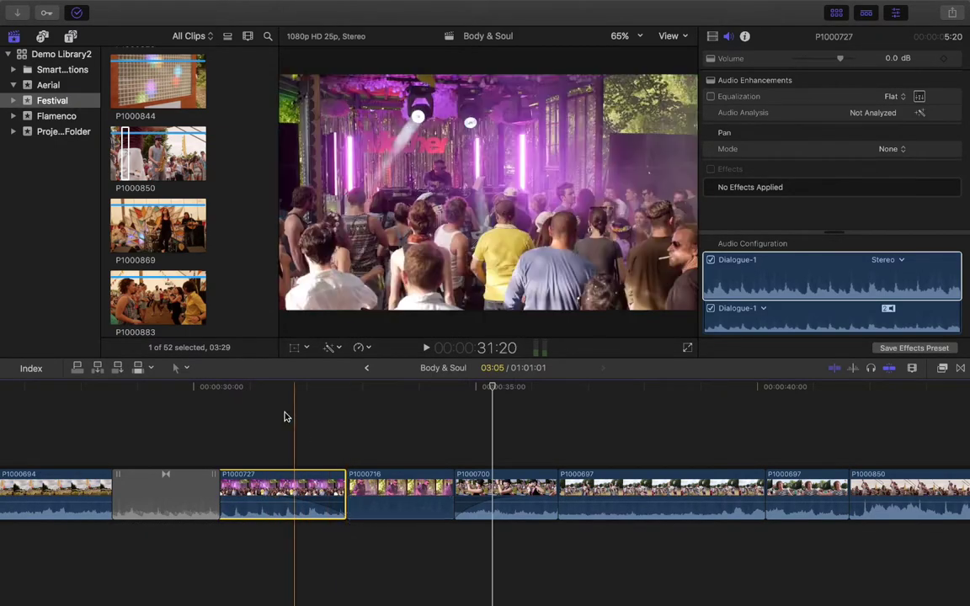
key("space")
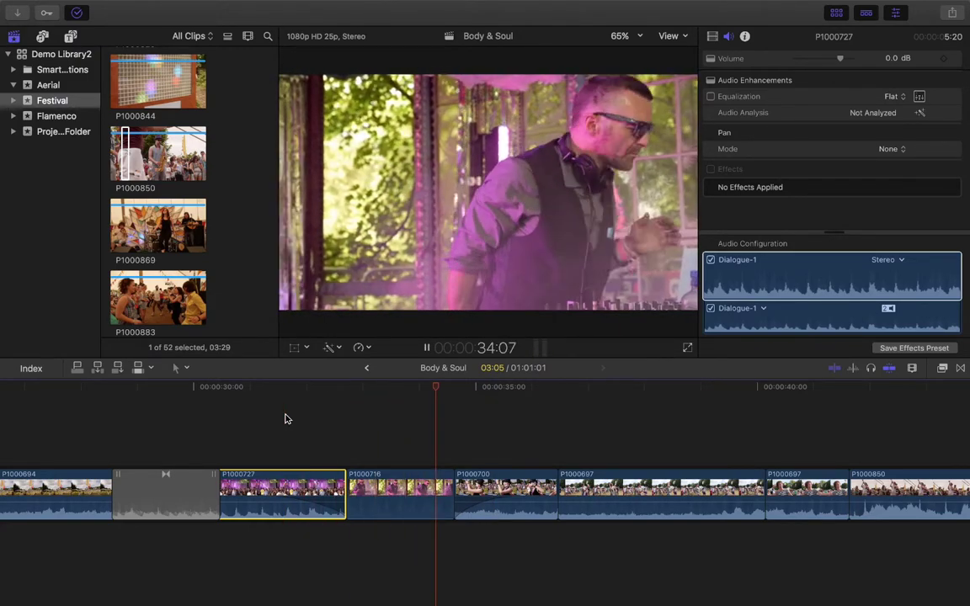
key("space")
key("ctrl+shift+s")
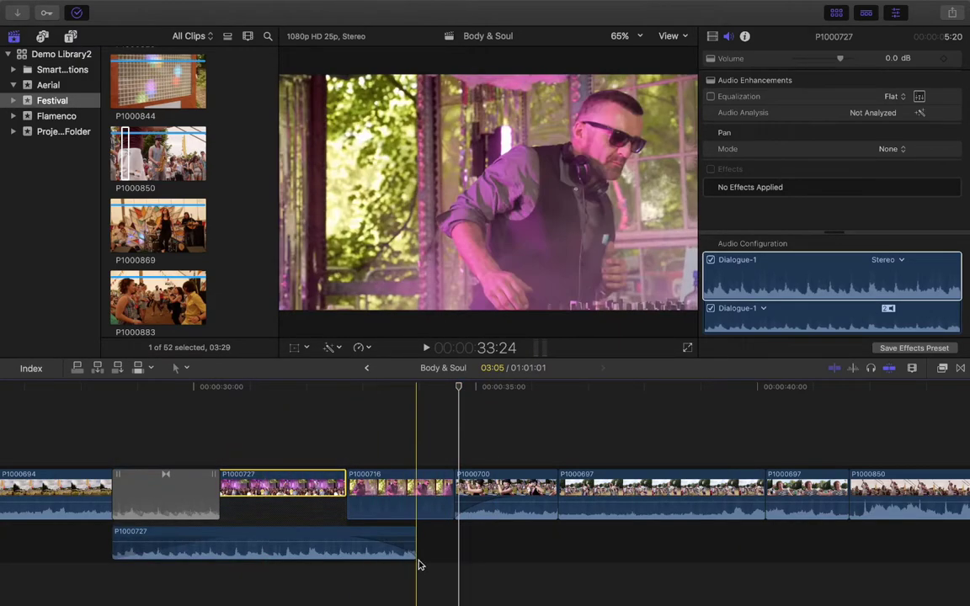
left_click_drag(416, 558, 503, 566)
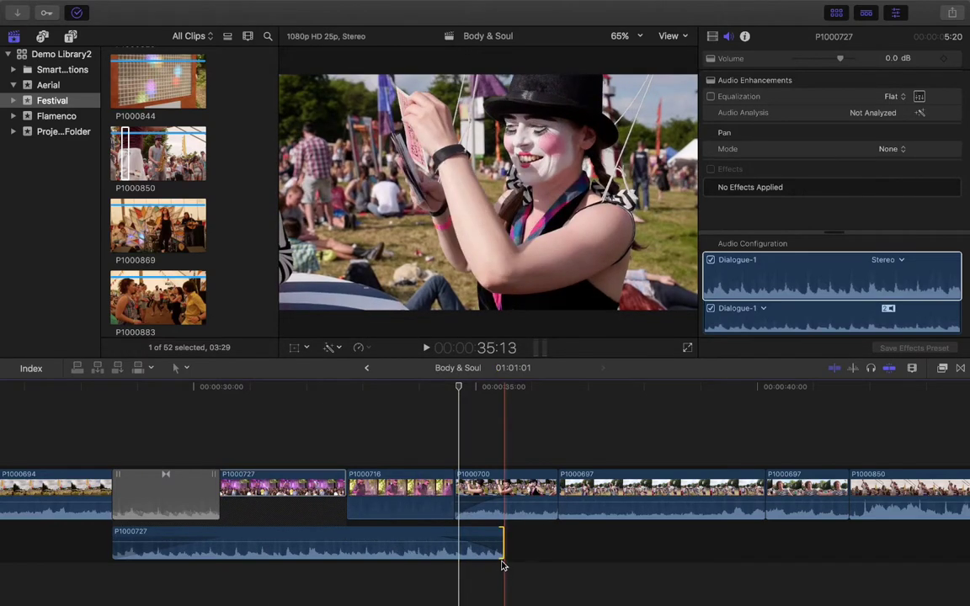
key("super+z")
key("super+z")
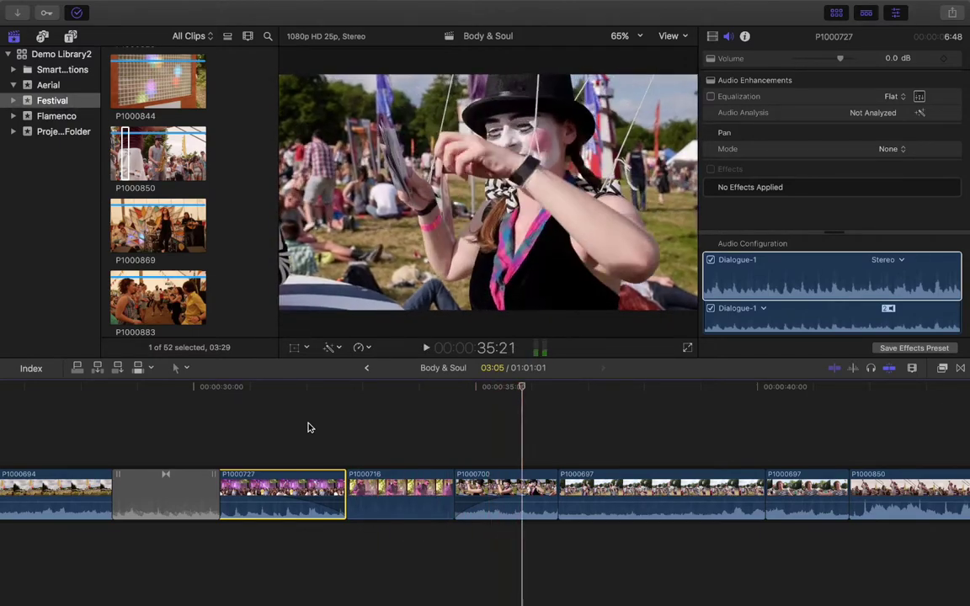
key("space")
Step: Detach P1000727's audio, trim it to end before the cut, and rejoin it to the clip
key("super+shift+z")
key("super+shift+z")
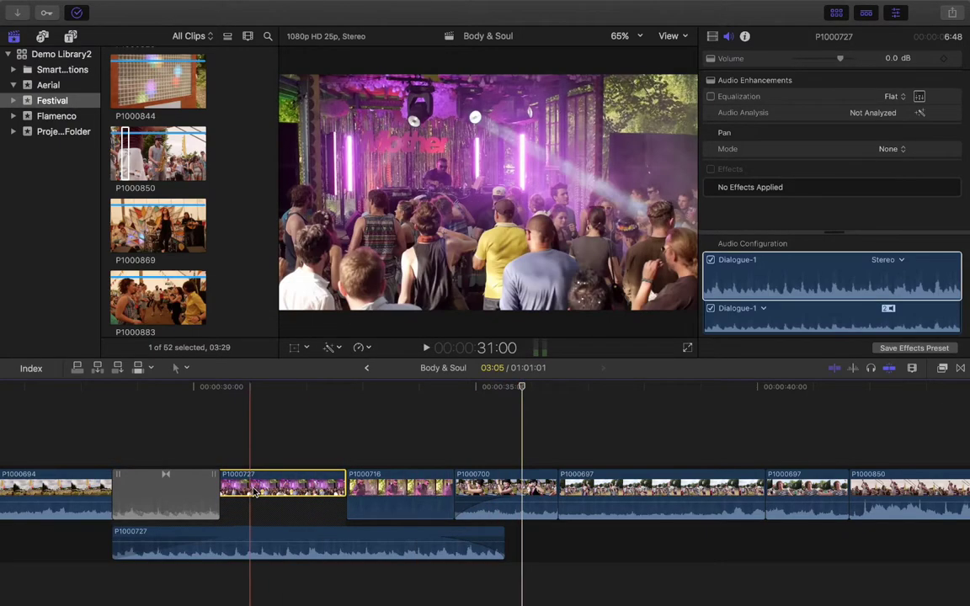
left_click_drag(436, 537, 282, 530)
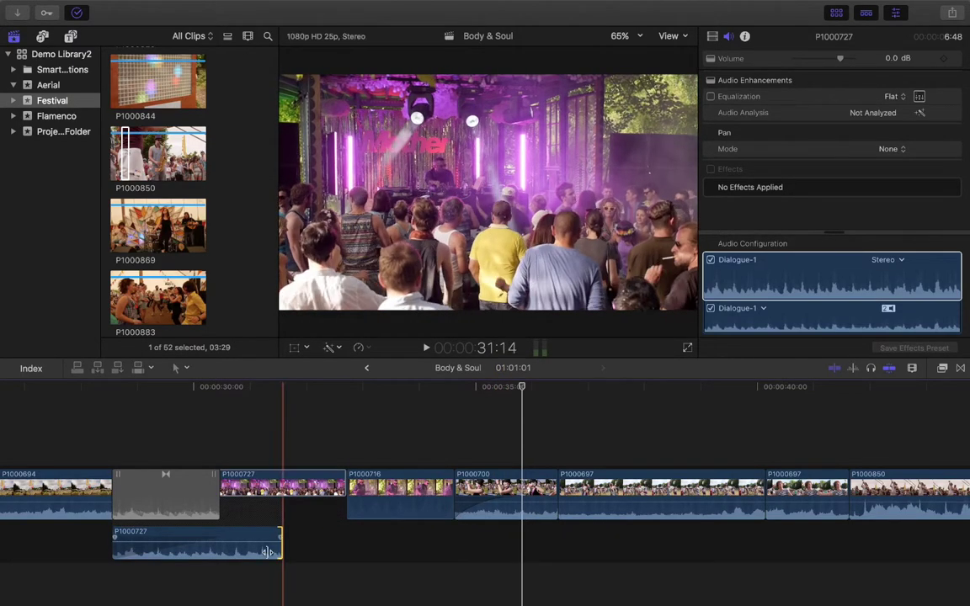
key("super+z")
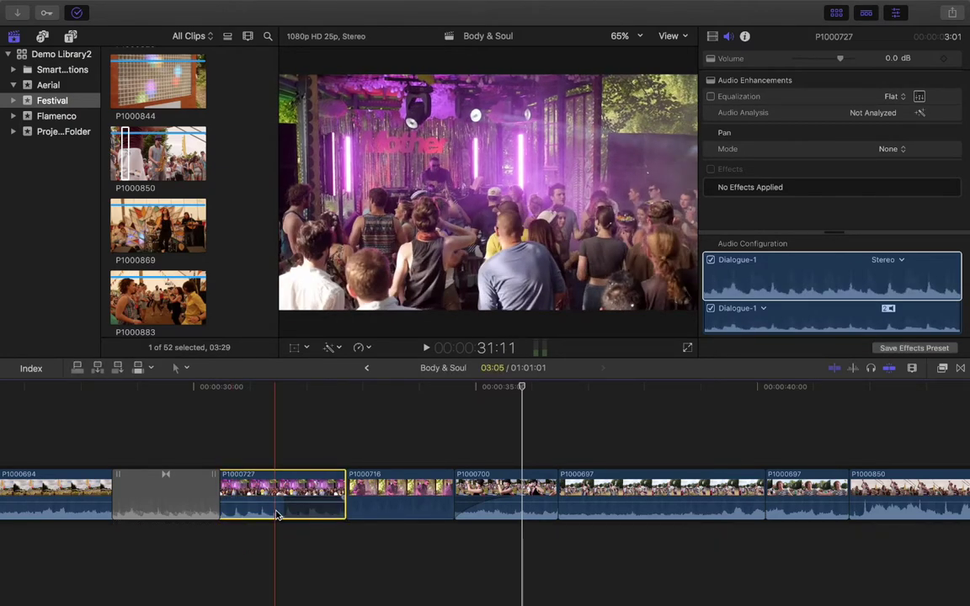
key("super+shift+z")
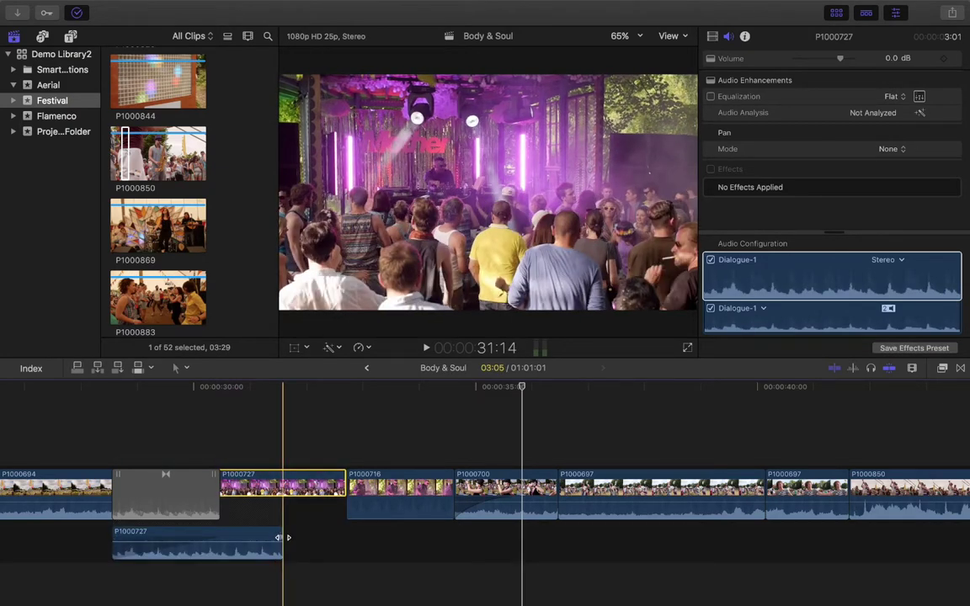
left_click(279, 537)
key("super+z")
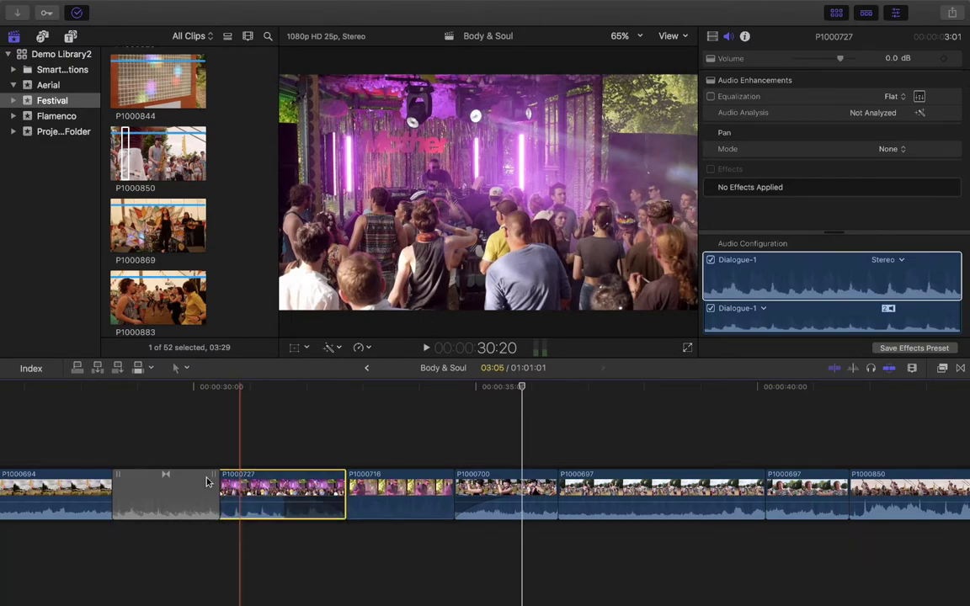
Step: Play the sequence from P1000694 to hear the shortened audio
left_click(97, 401)
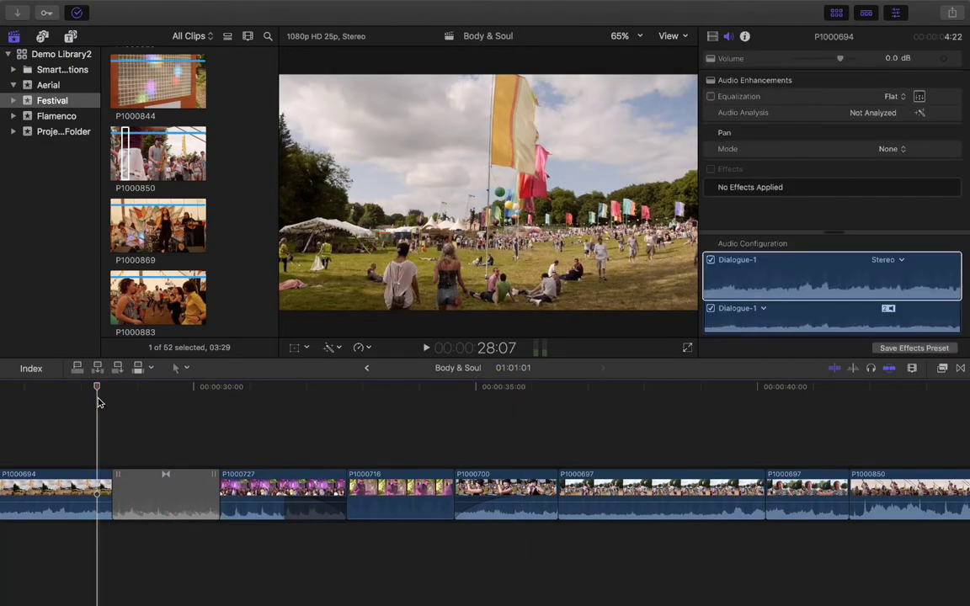
key("space")
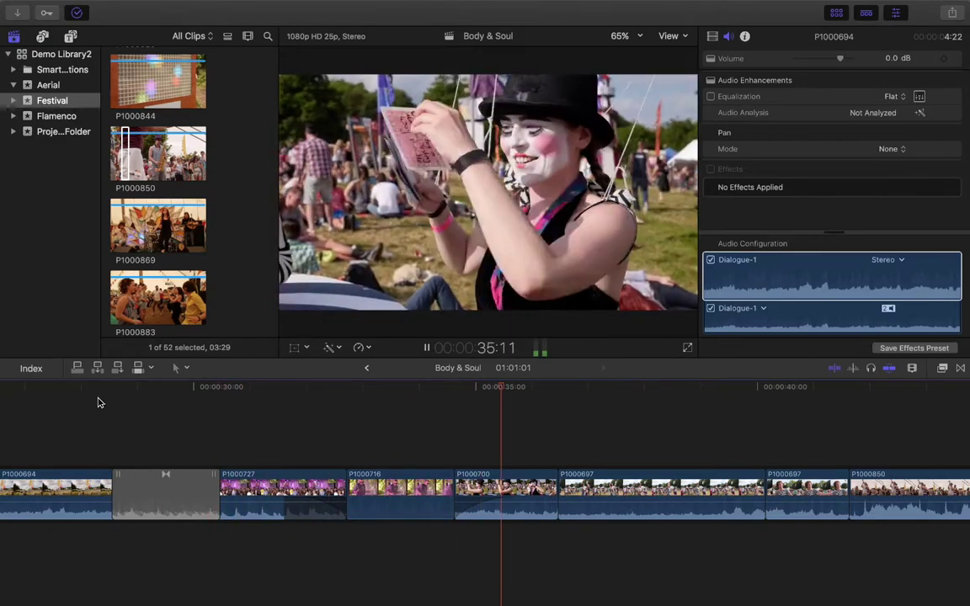
key("space")
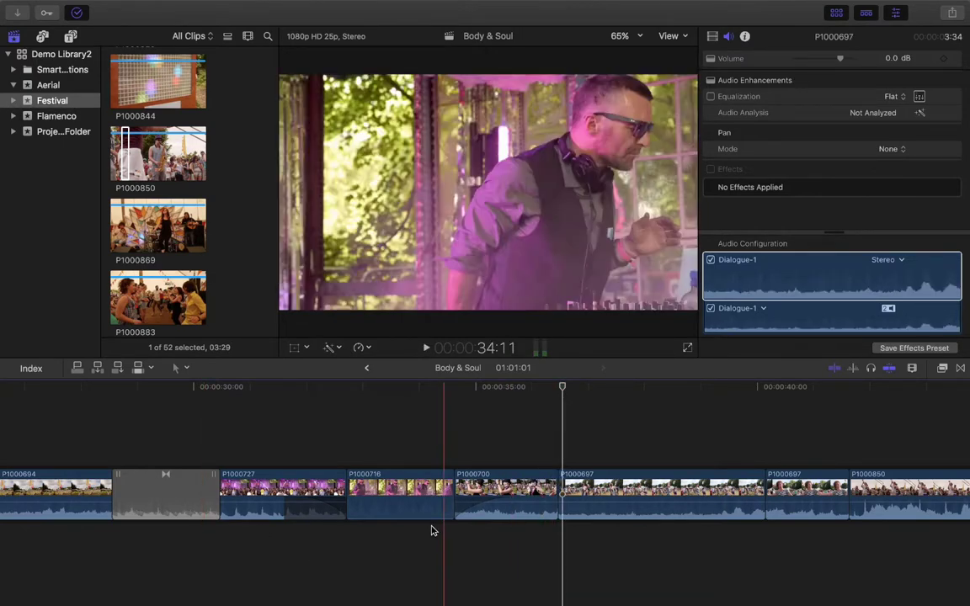
Step: Start P1000700's audio early and extend P1000727's audio, overlapping under P1000716
left_click(485, 520)
double_click(486, 520)
left_click_drag(456, 533, 384, 538)
left_click(262, 514)
double_click(261, 514)
left_click_drag(356, 582, 394, 582)
left_click_drag(378, 538, 432, 543)
Step: Play and scrub through the overlapping audio under P1000716
left_click(332, 415)
key("space")
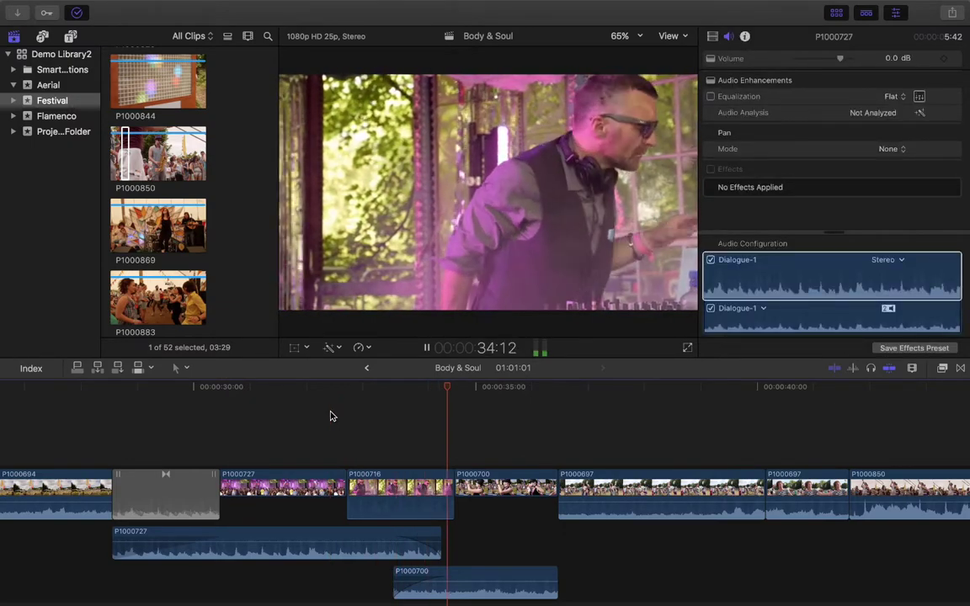
key("space")
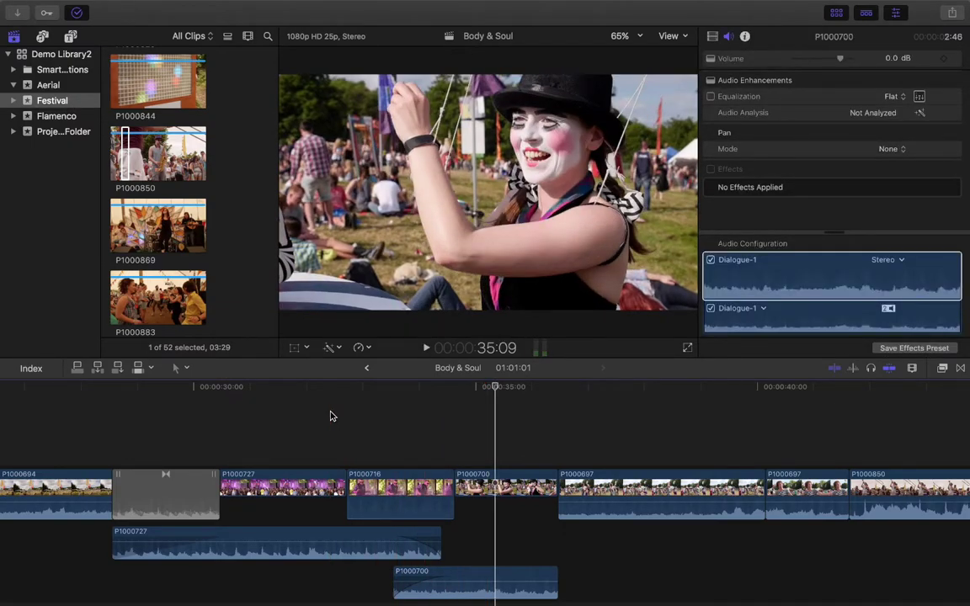
left_click(403, 389)
left_click_drag(395, 392, 403, 395)
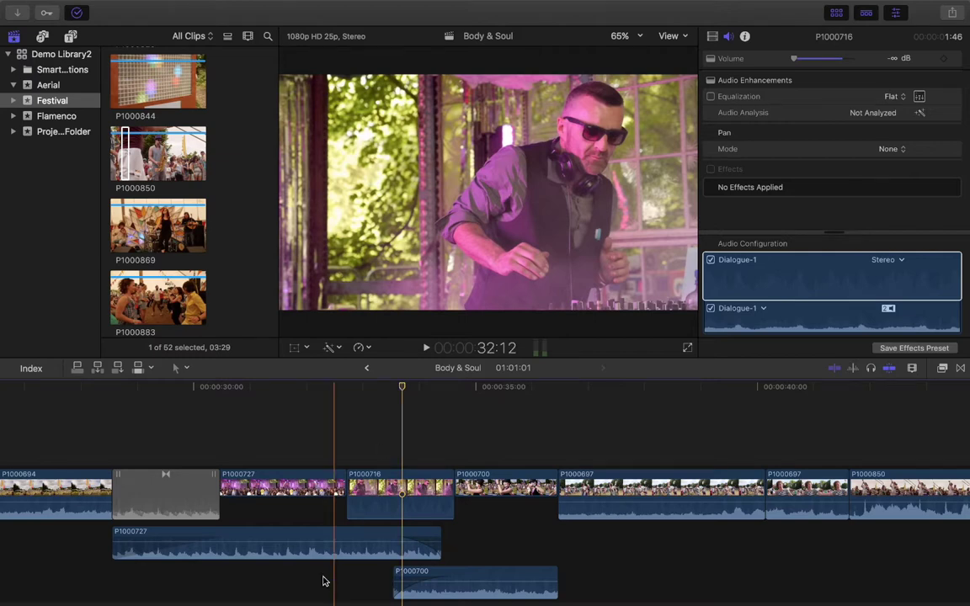
Step: Collapse the expanded audio back into the clips and scroll back to the earlier clips
key("super+z")
key("super+z")
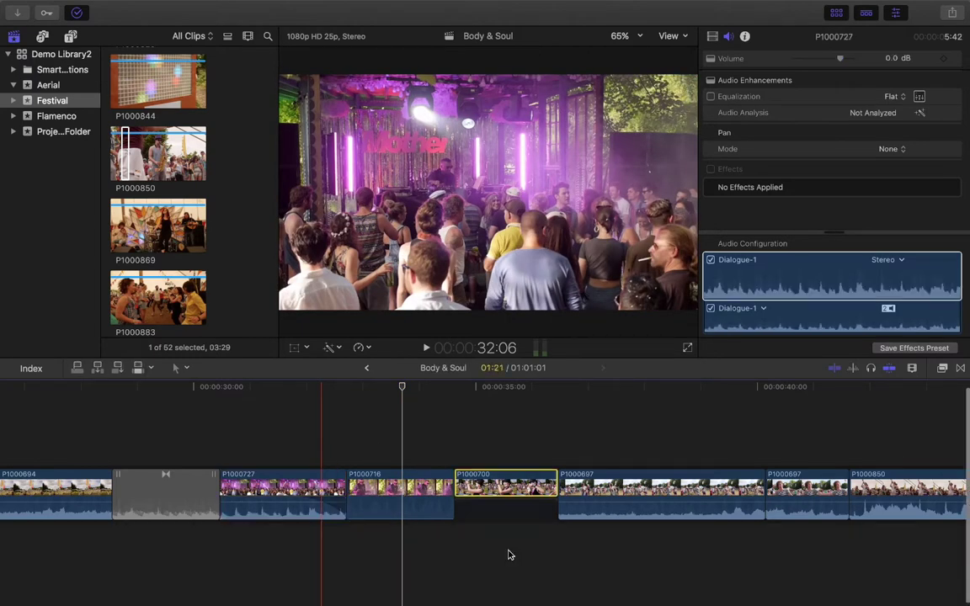
left_click(291, 402)
key("super+4")
scroll(426, 400, "left", 2)
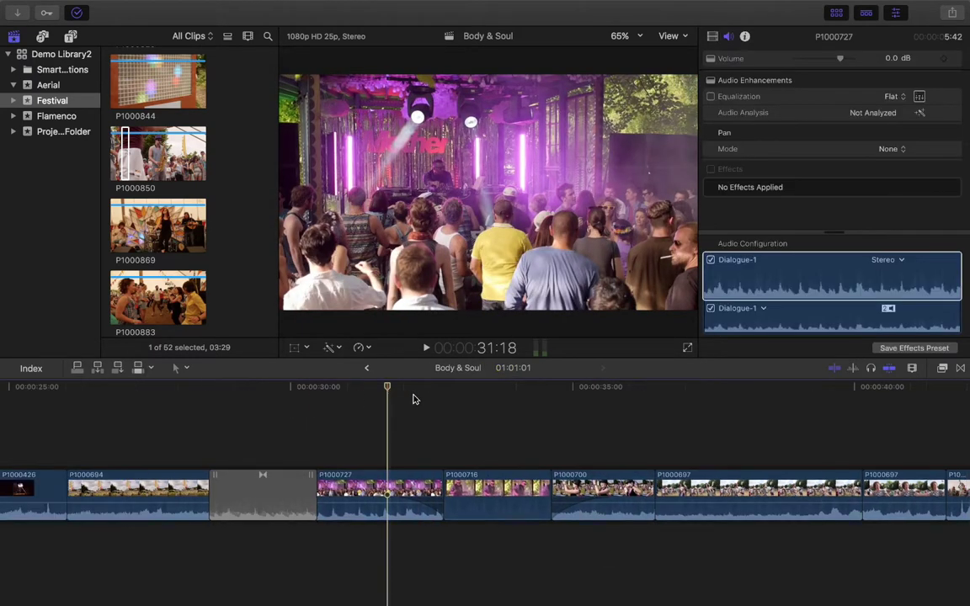
scroll(337, 417, "left", 3)
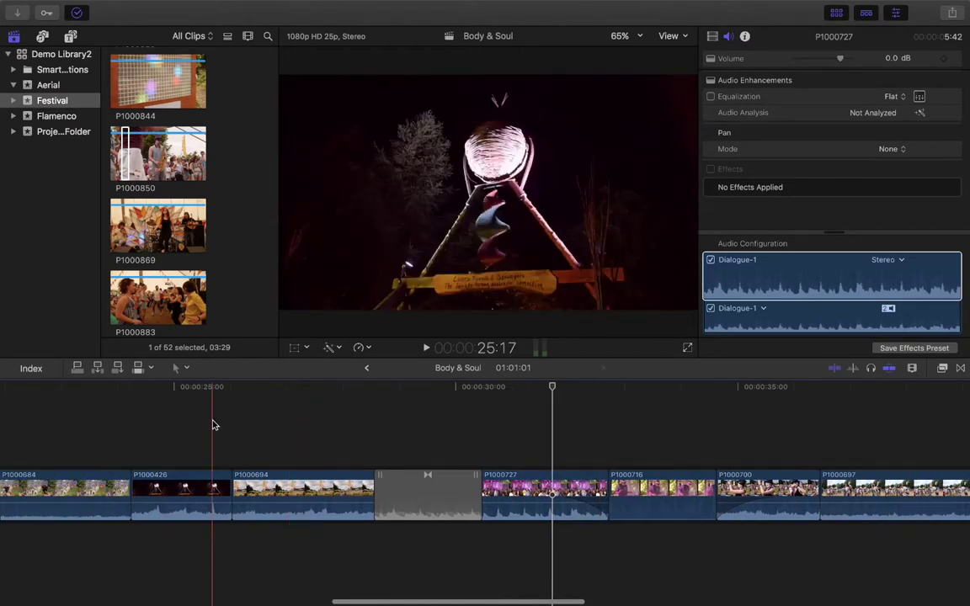
Step: Select the cross dissolve and bring up the Transitions browser
left_click(287, 414)
left_click(437, 497)
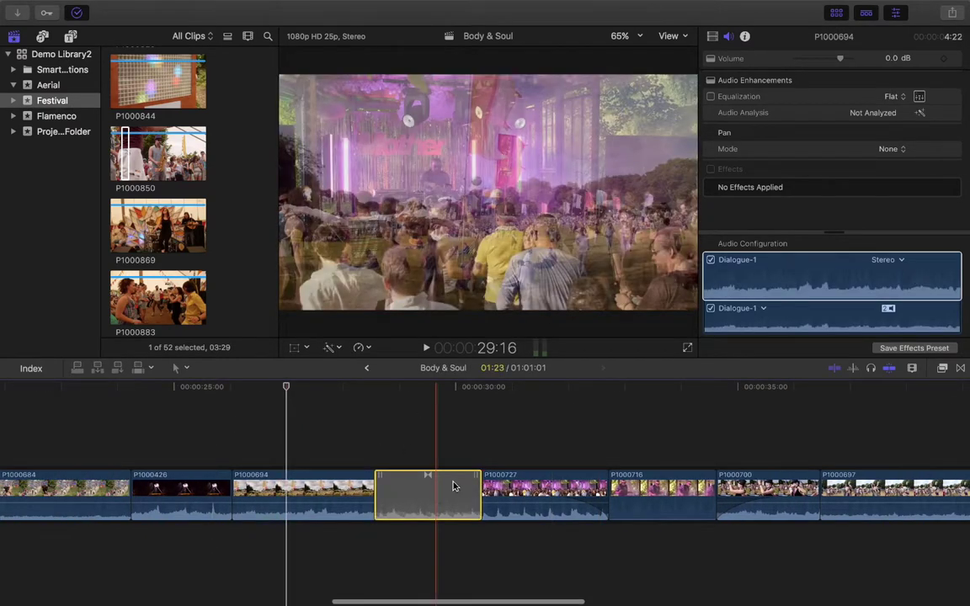
left_click(960, 368)
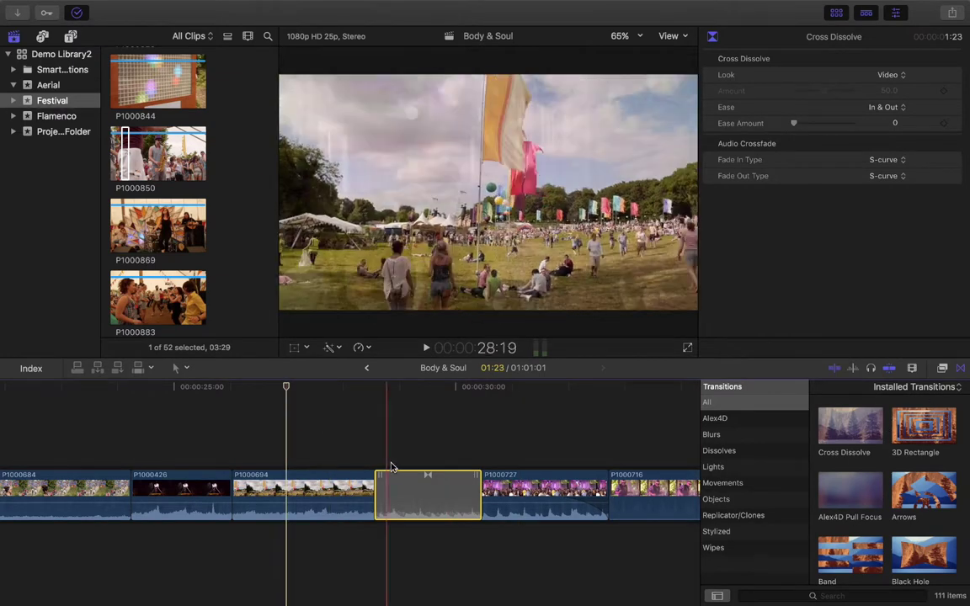
scroll(392, 461, "right", 5)
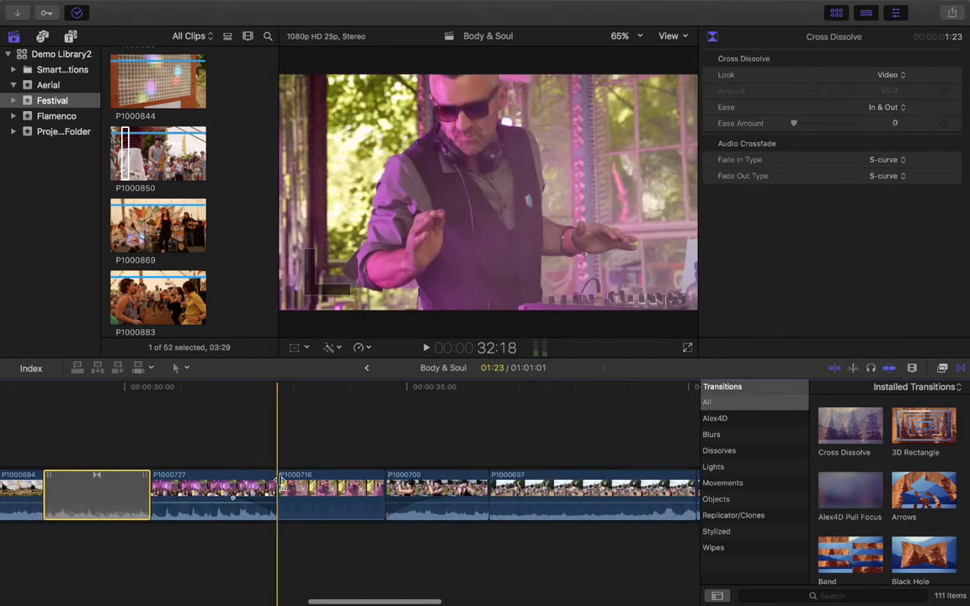
Step: Expand P1000727's audio, extend its end past the cut, then collapse it again
double_click(255, 510)
left_click_drag(276, 549, 371, 548)
double_click(244, 545)
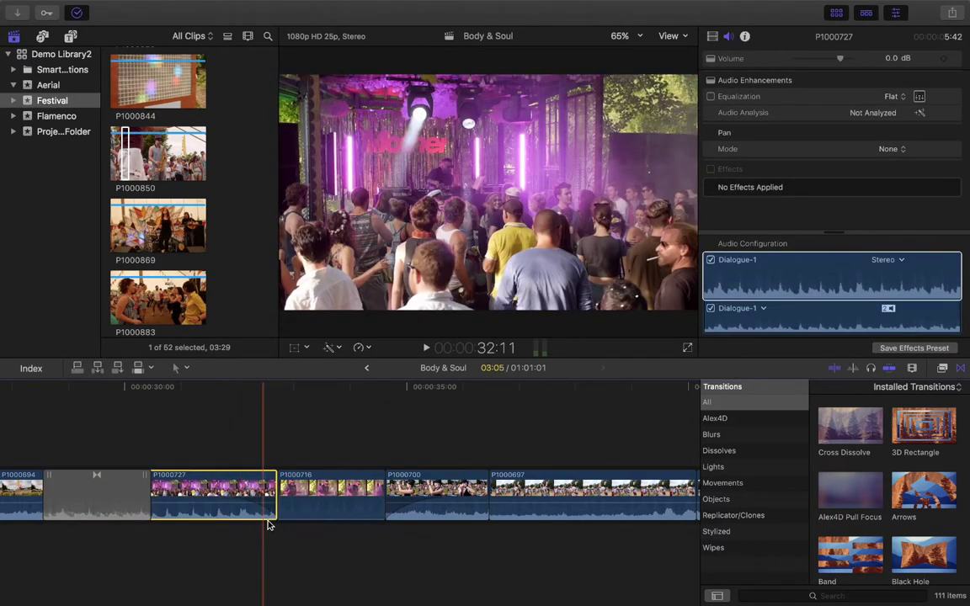
Step: Open the precision editor on the P1000694–P1000727 edit and select its cross dissolve
left_click_drag(282, 489, 286, 455)
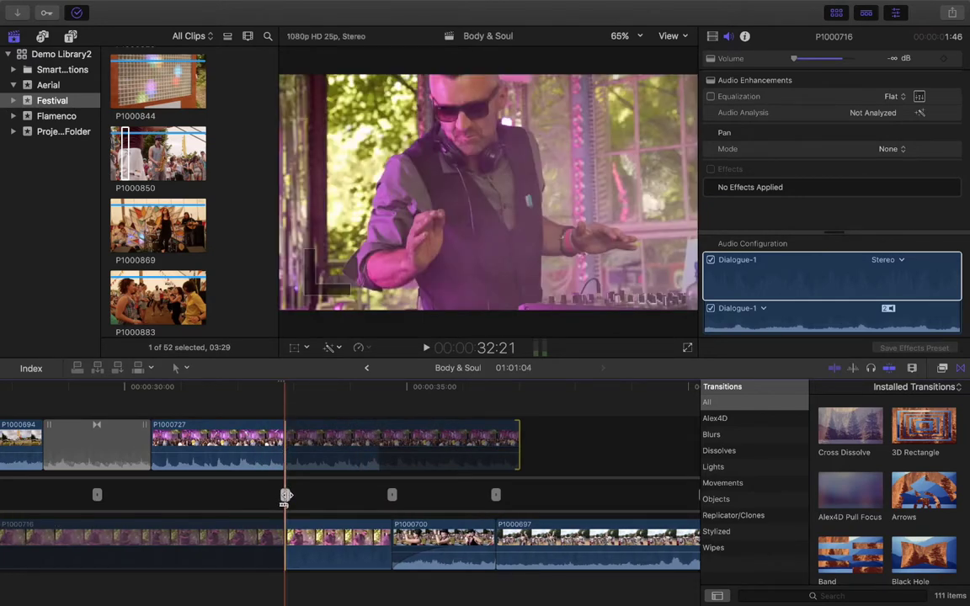
key("super+z")
left_click(97, 480)
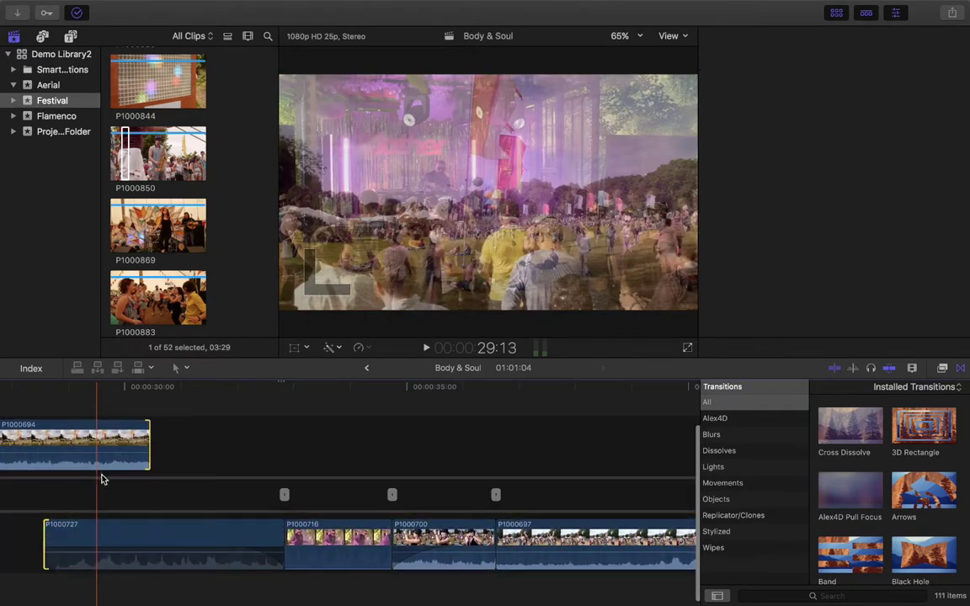
key("super+t")
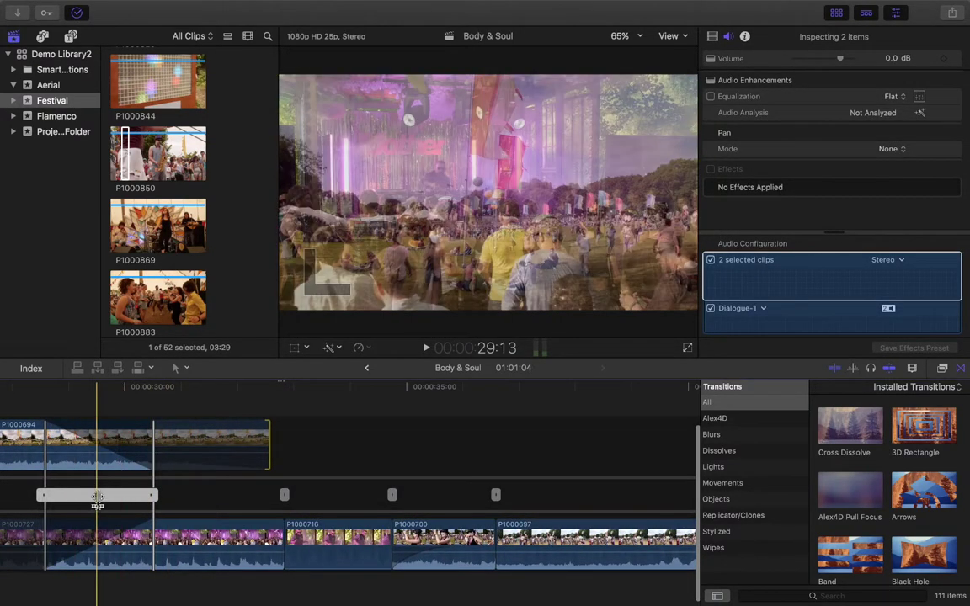